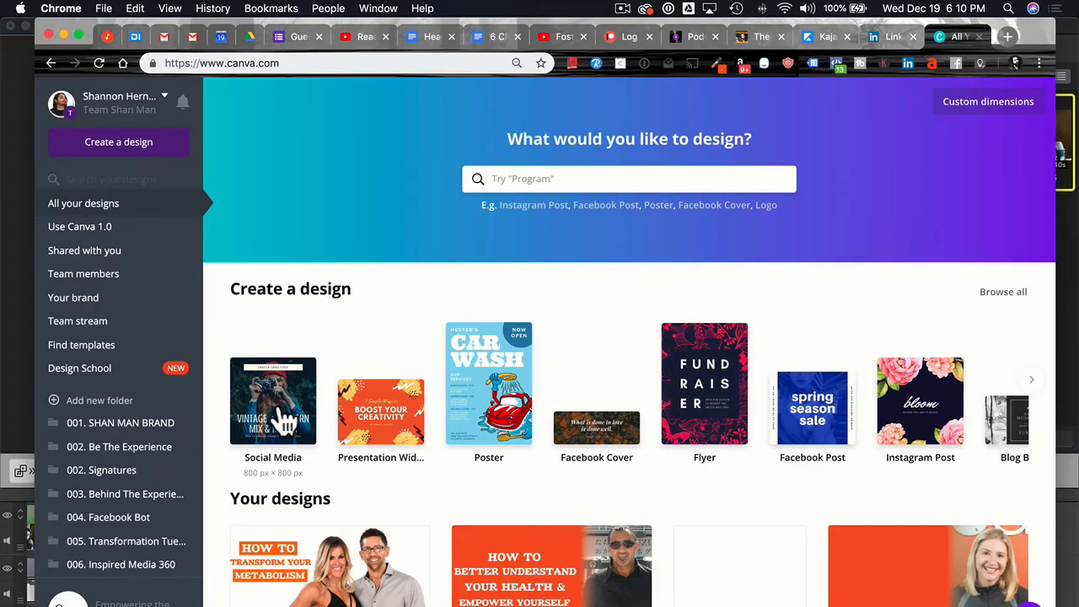
Create a square Social Media design and give its page a solid #000000 black background.
click(278, 410)
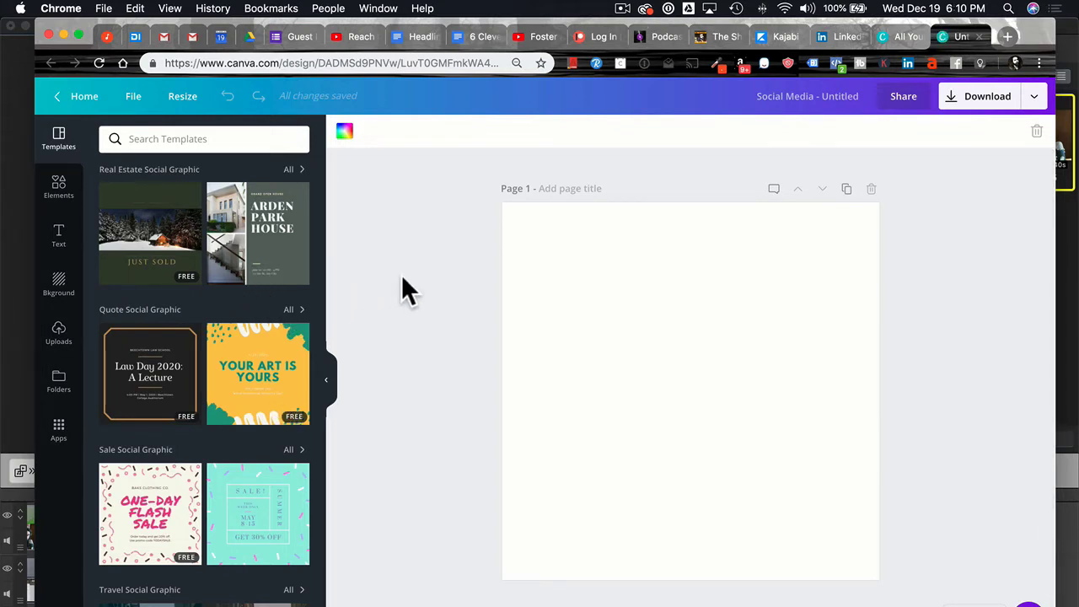
click(59, 286)
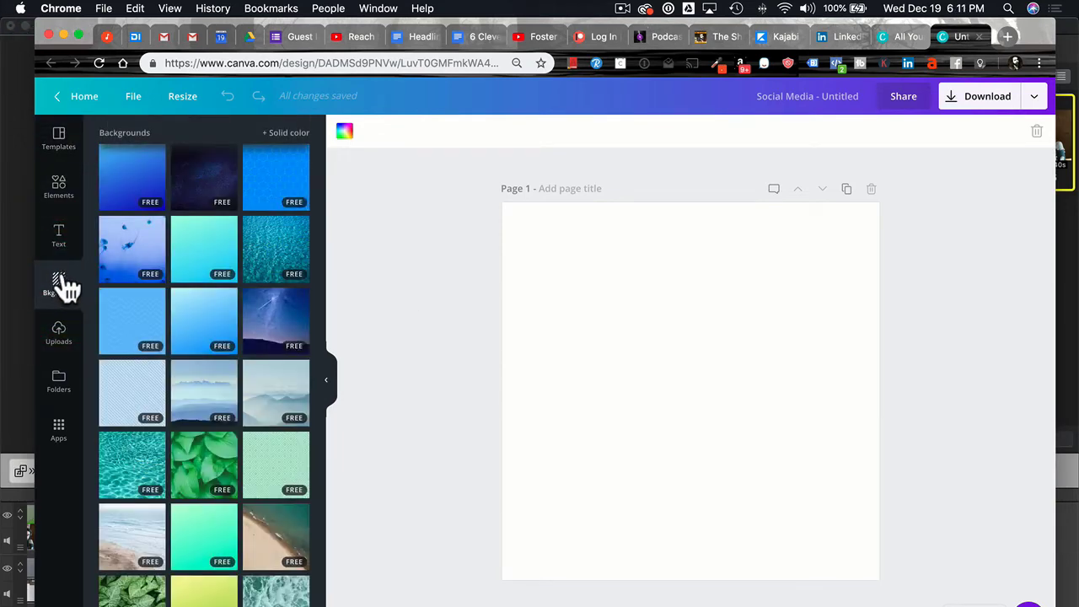
click(287, 135)
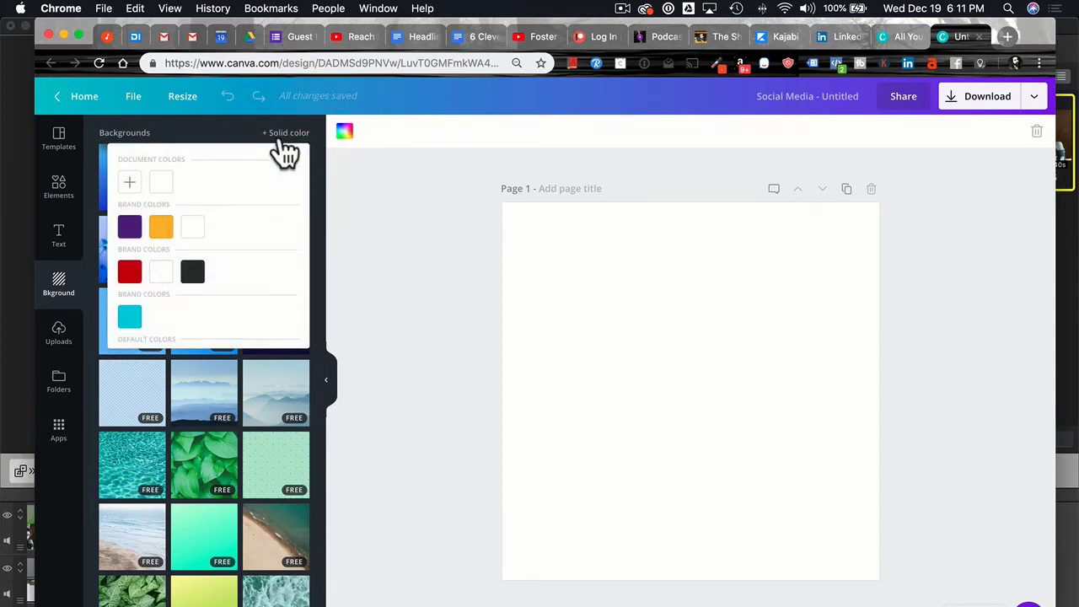
click(131, 183)
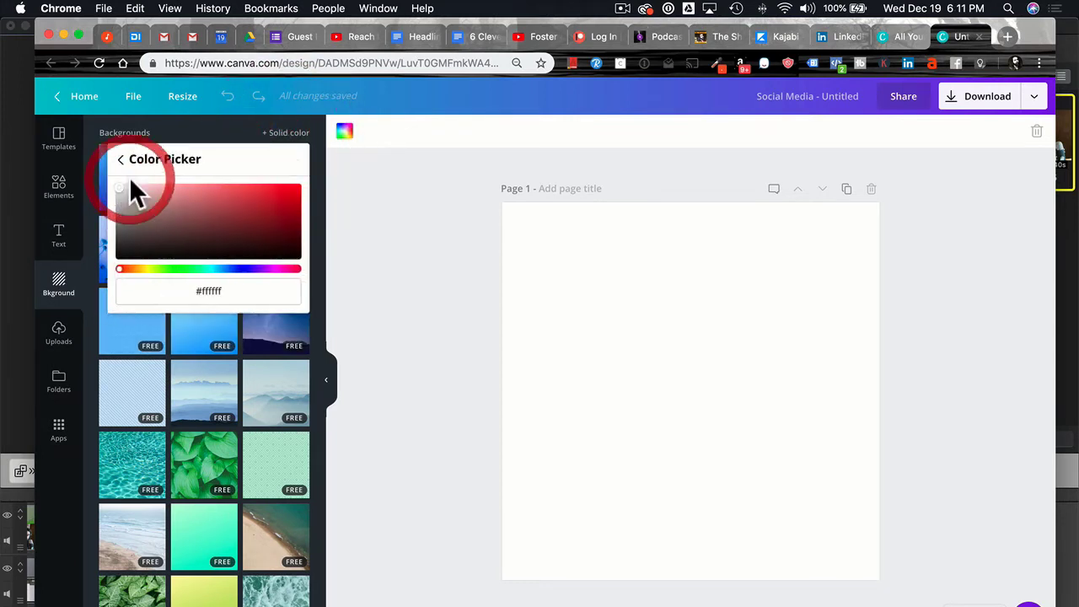
drag(140, 247, 120, 279)
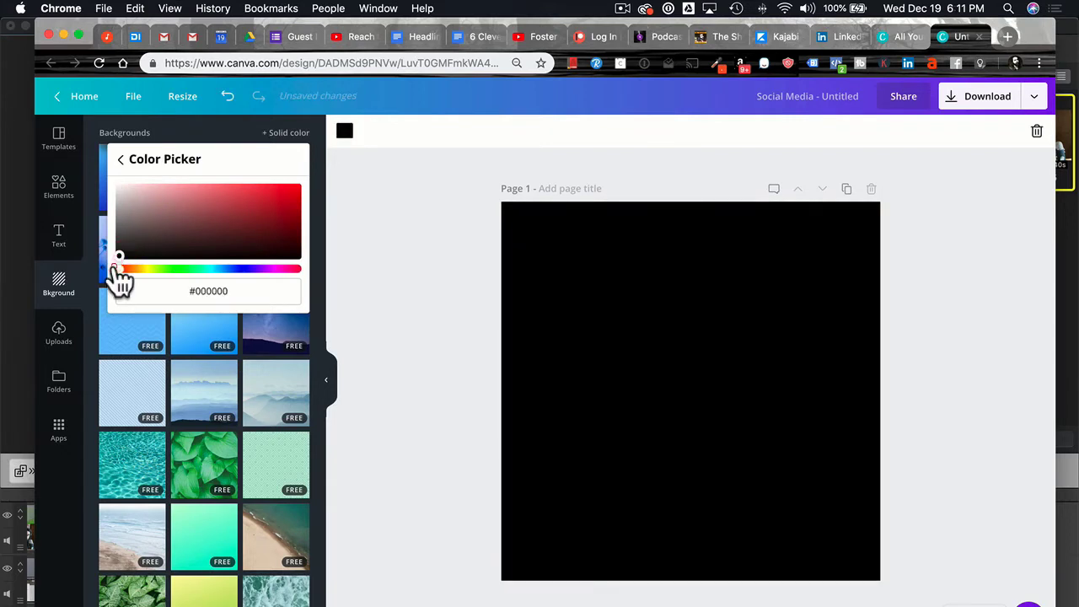
click(401, 263)
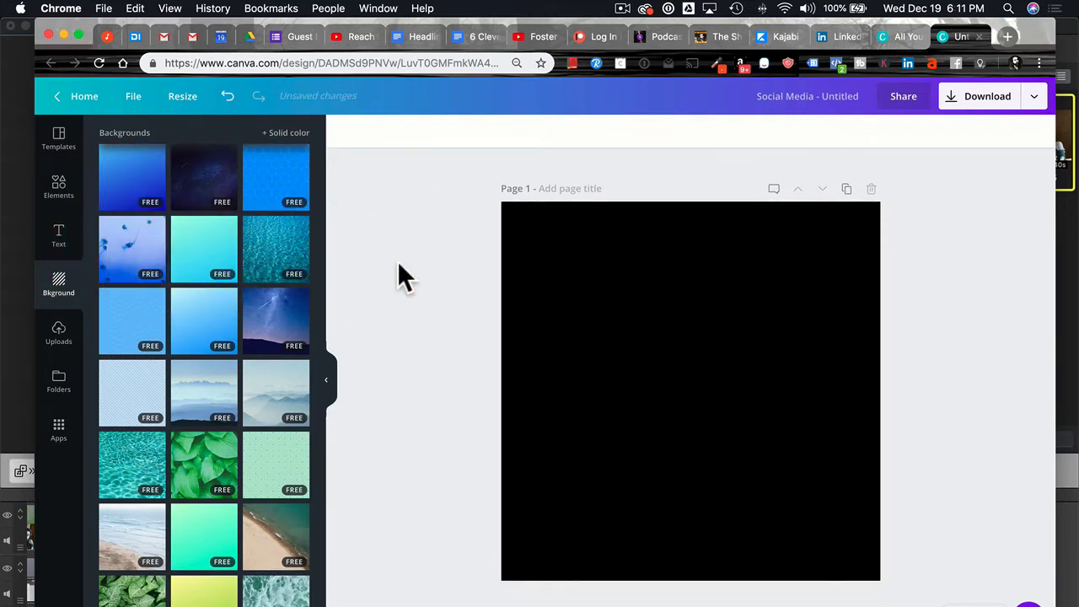
Show the Uploads library with the Swing Shift Side Hustle logo, then reveal the desktop.
click(59, 333)
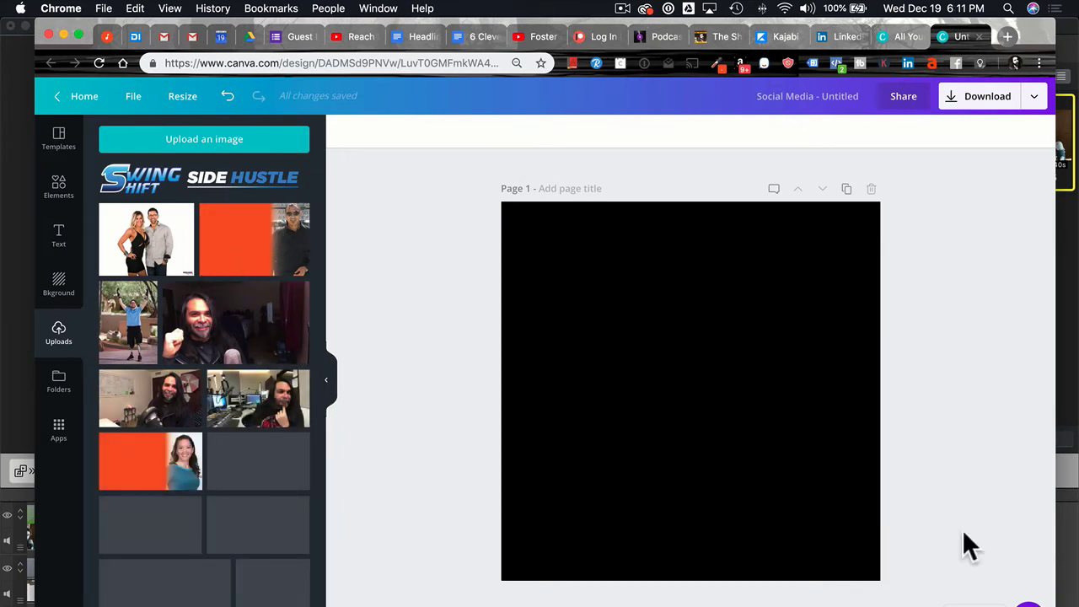
mouse_move(1078, 606)
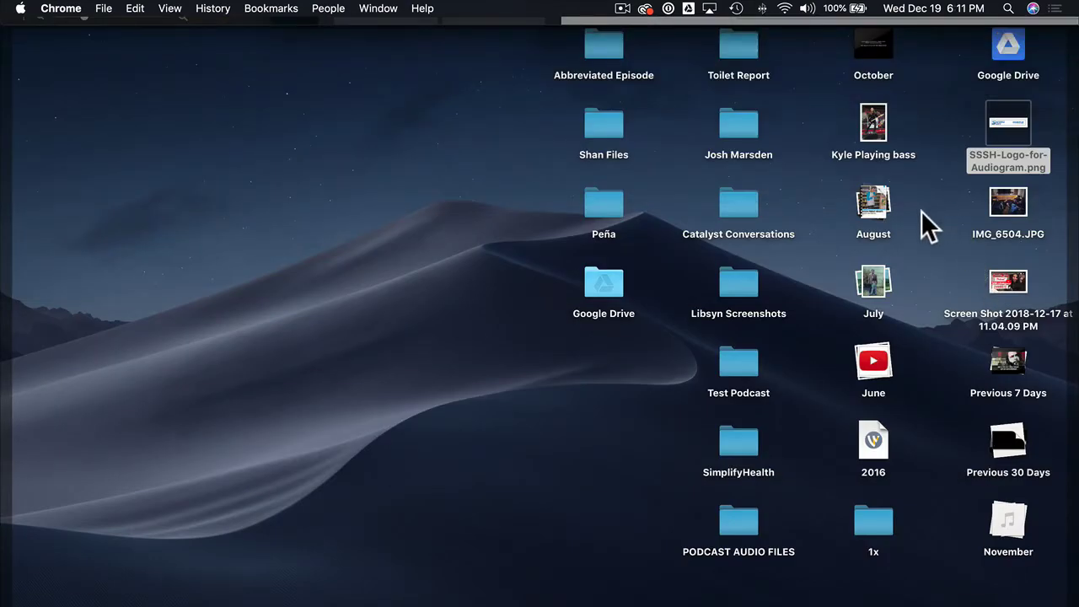
Upload the bass player stage photo by dragging it from the desktop into Canva's Uploads.
drag(876, 130, 265, 454)
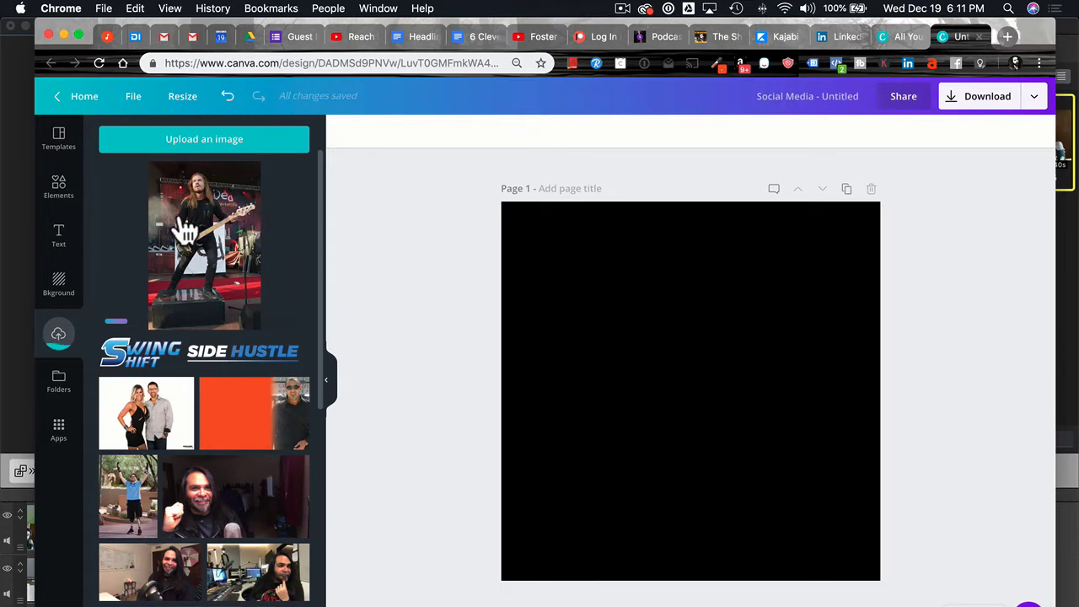
Add the uploaded stage photo to the page, deleting and re-adding it once.
click(218, 285)
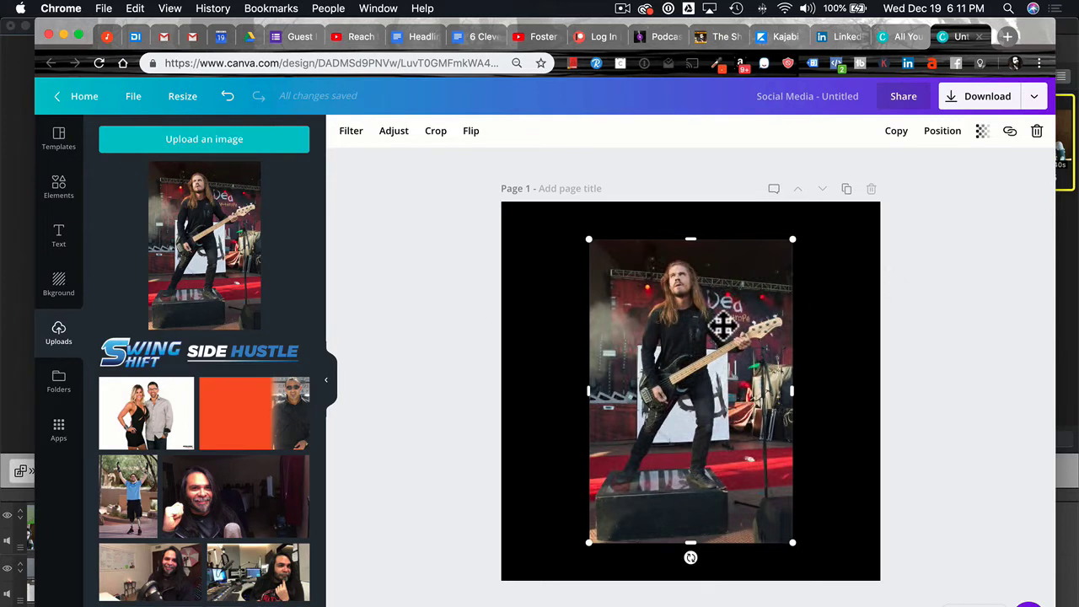
click(985, 285)
click(647, 348)
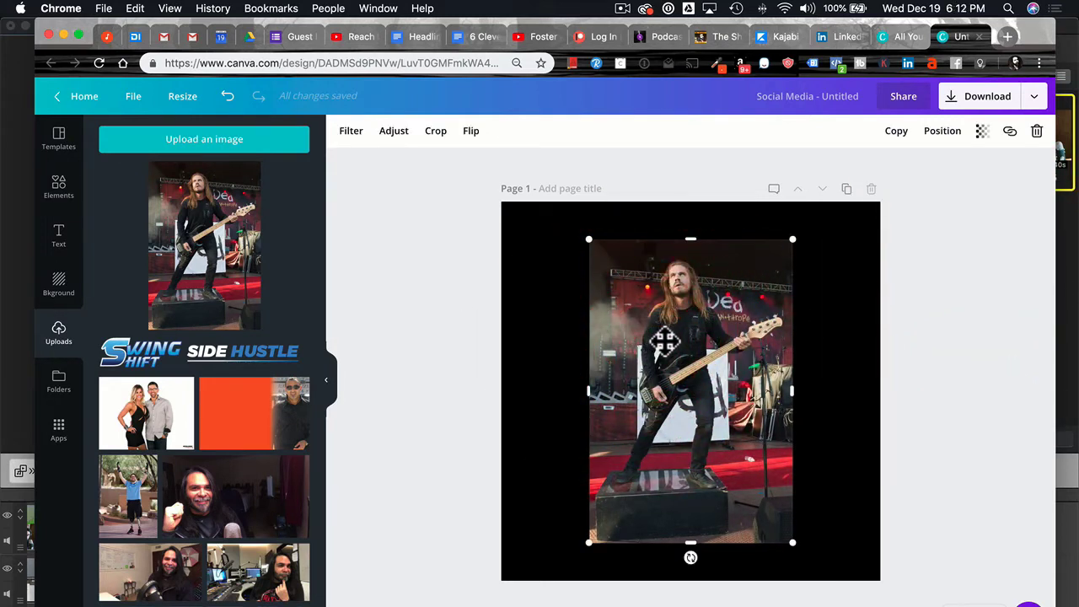
click(1039, 135)
click(208, 263)
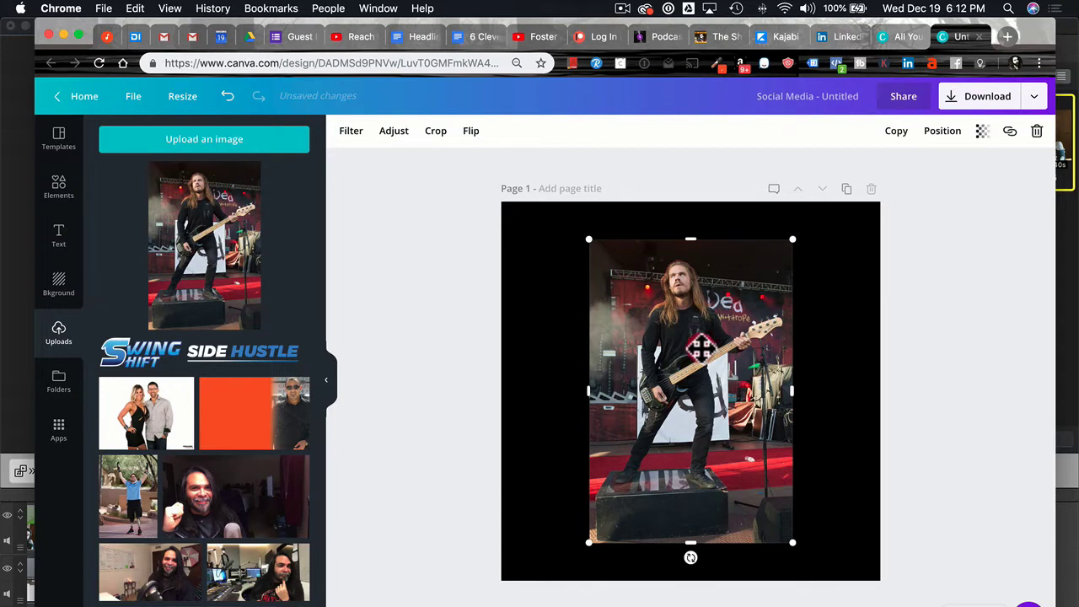
Move the stage photo to the top-left and enlarge it to fill the square page.
drag(704, 347, 611, 311)
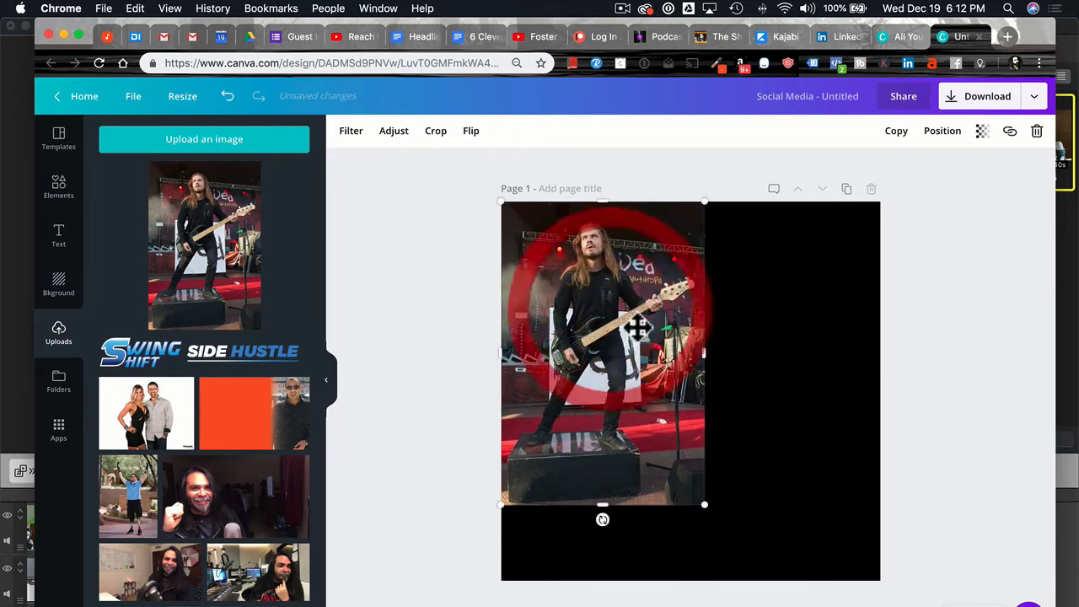
scroll(730, 472, down, 1)
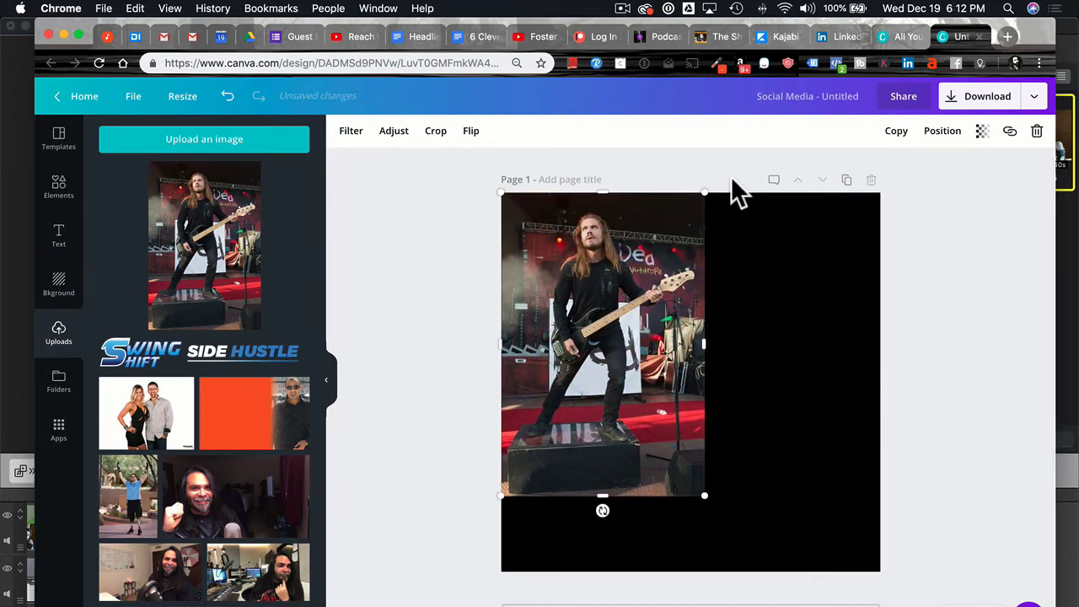
drag(729, 519, 902, 606)
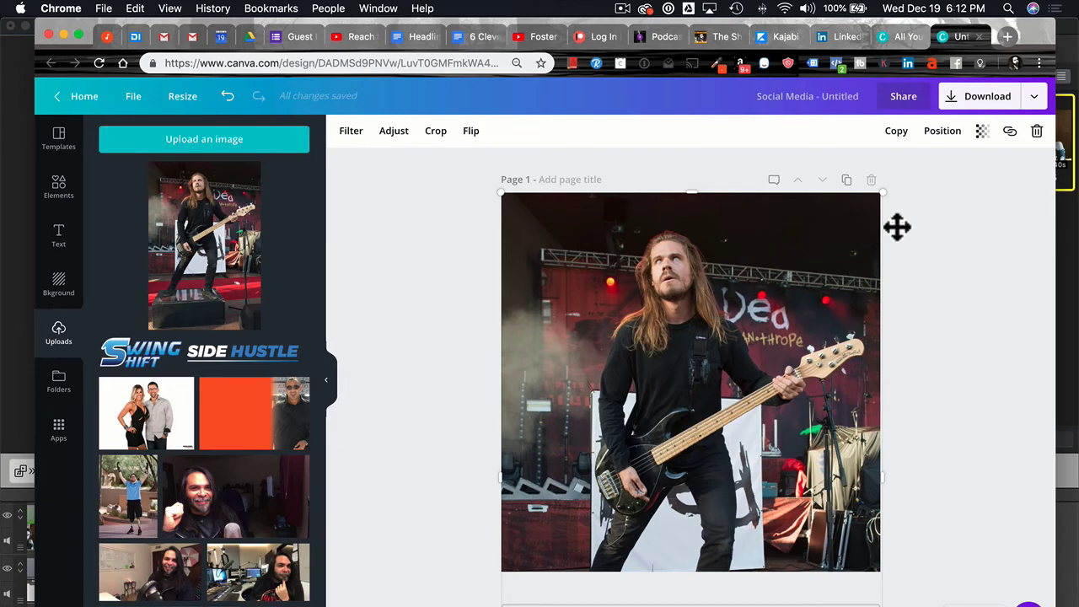
scroll(998, 257, down, 2)
scroll(998, 256, up, 3)
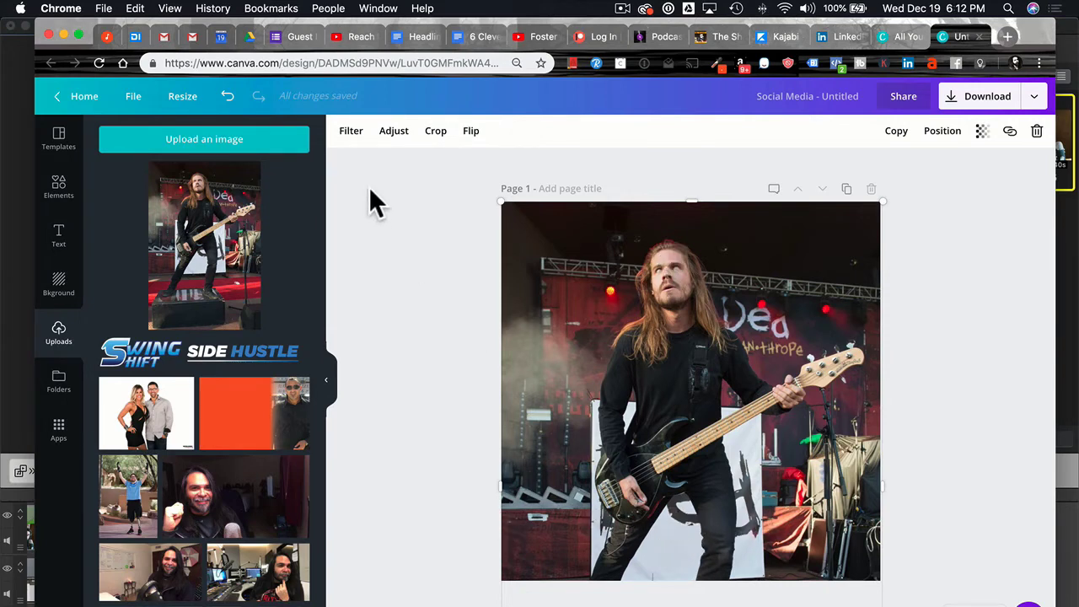
Crop the stage photo down to a wide horizontal strip of the bassist.
click(437, 130)
click(681, 212)
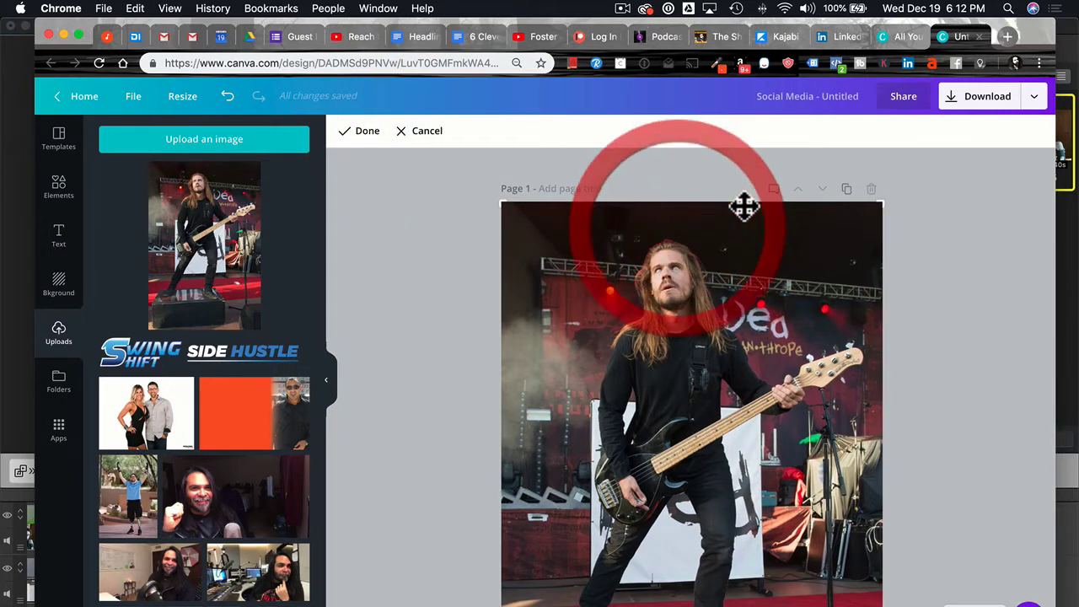
mouse_move(494, 210)
mouse_down()
mouse_move(500, 257)
mouse_move(498, 229)
mouse_up()
click(524, 256)
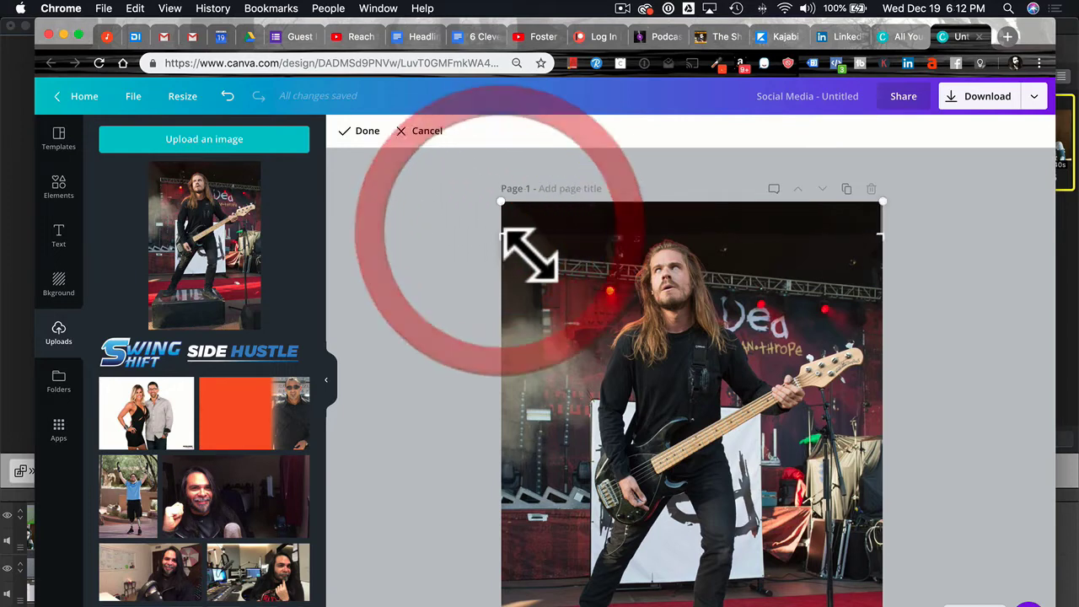
scroll(981, 333, down, 3)
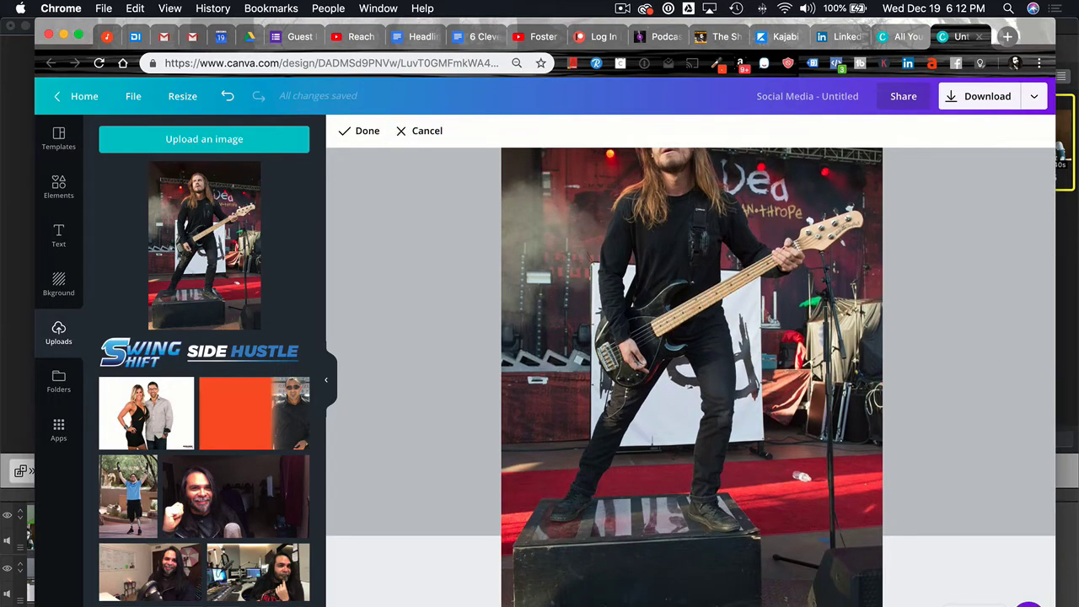
drag(879, 585, 883, 264)
click(942, 309)
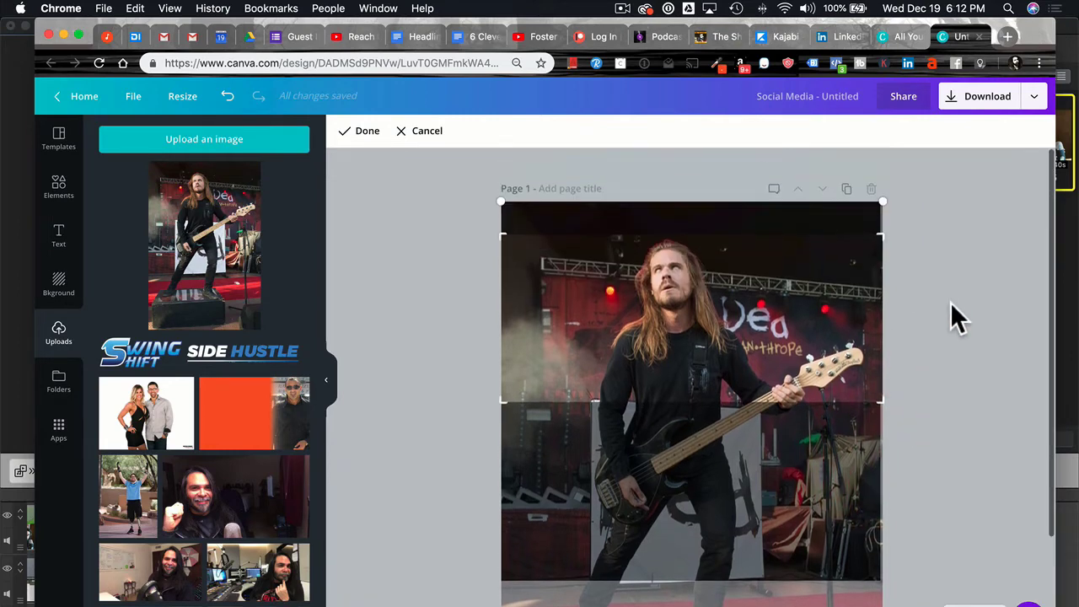
drag(876, 395, 879, 437)
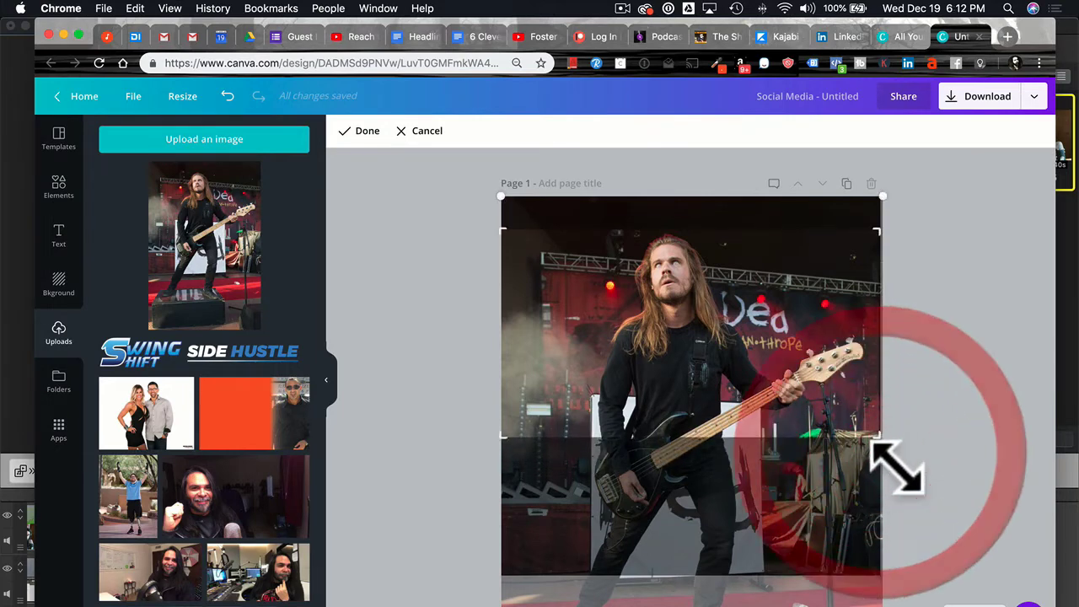
click(354, 135)
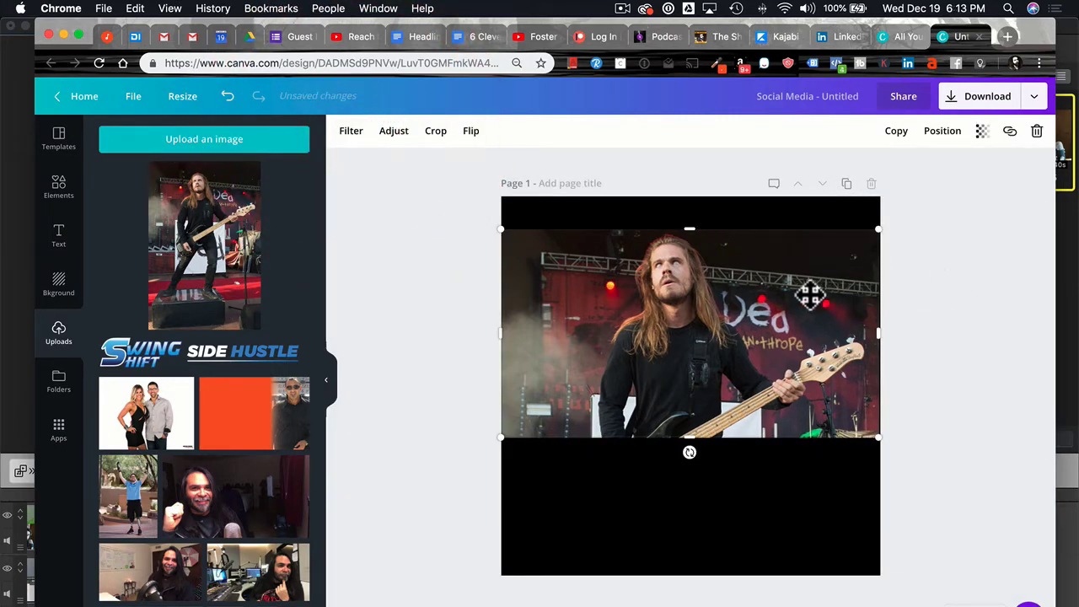
Reposition the stage photo and place the Swing Shift Side Hustle logo in the top black band.
drag(693, 306, 693, 361)
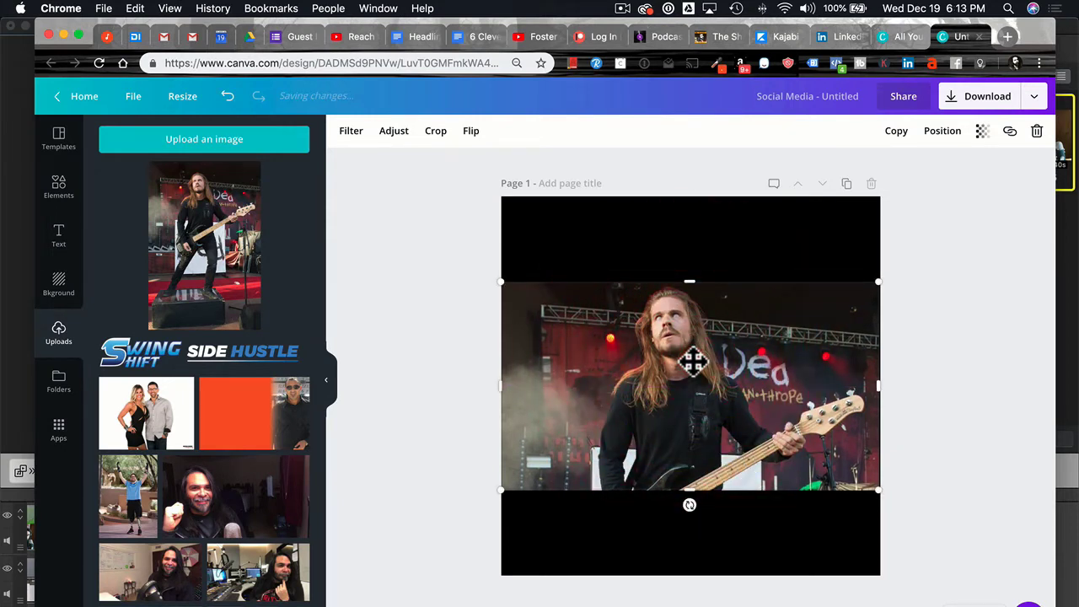
drag(693, 361, 691, 346)
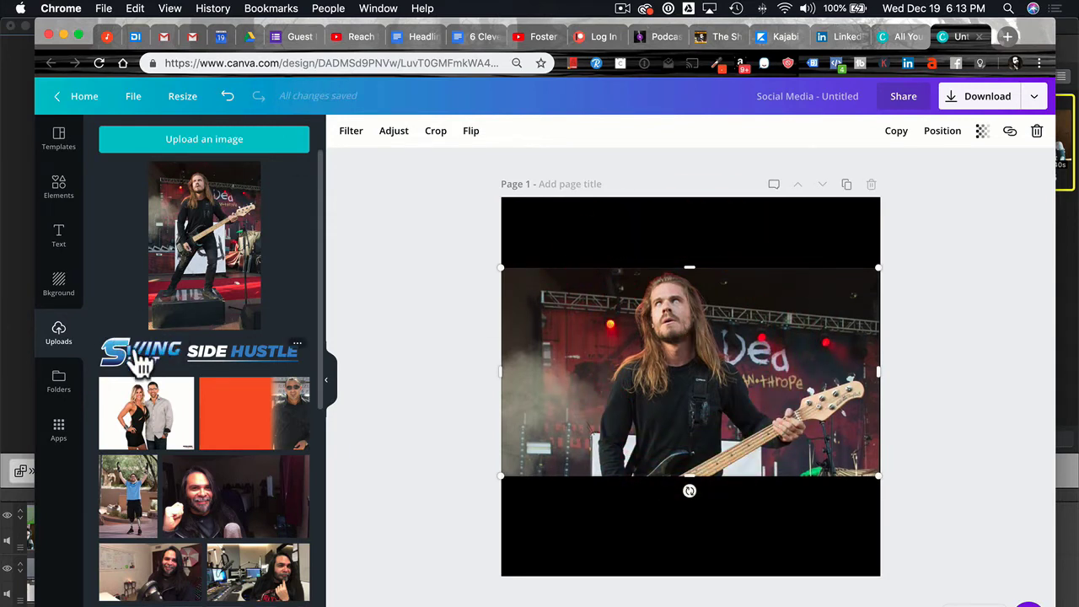
click(206, 350)
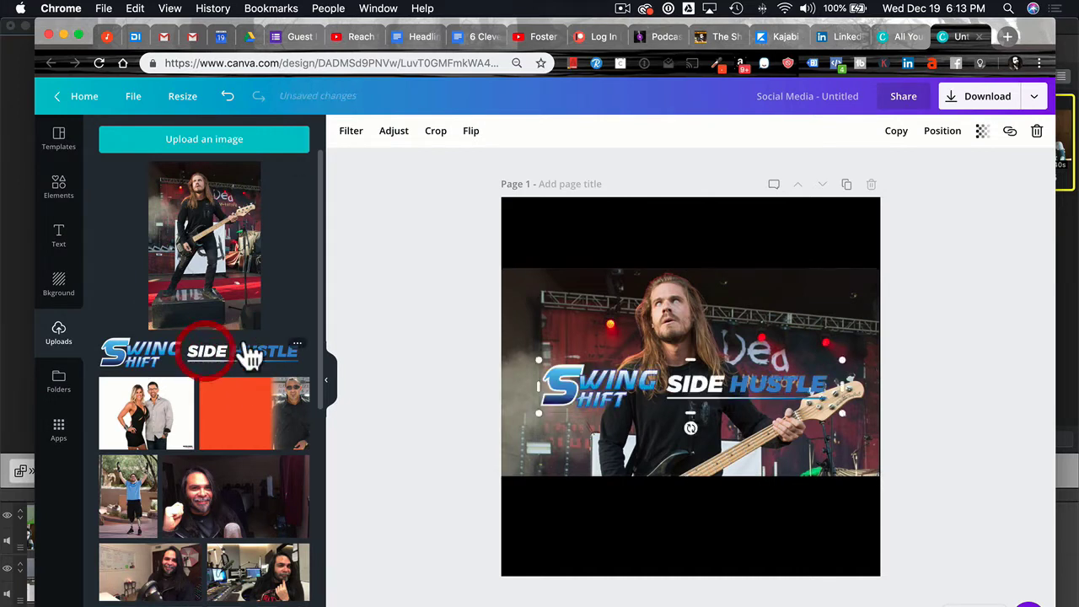
drag(691, 380, 694, 228)
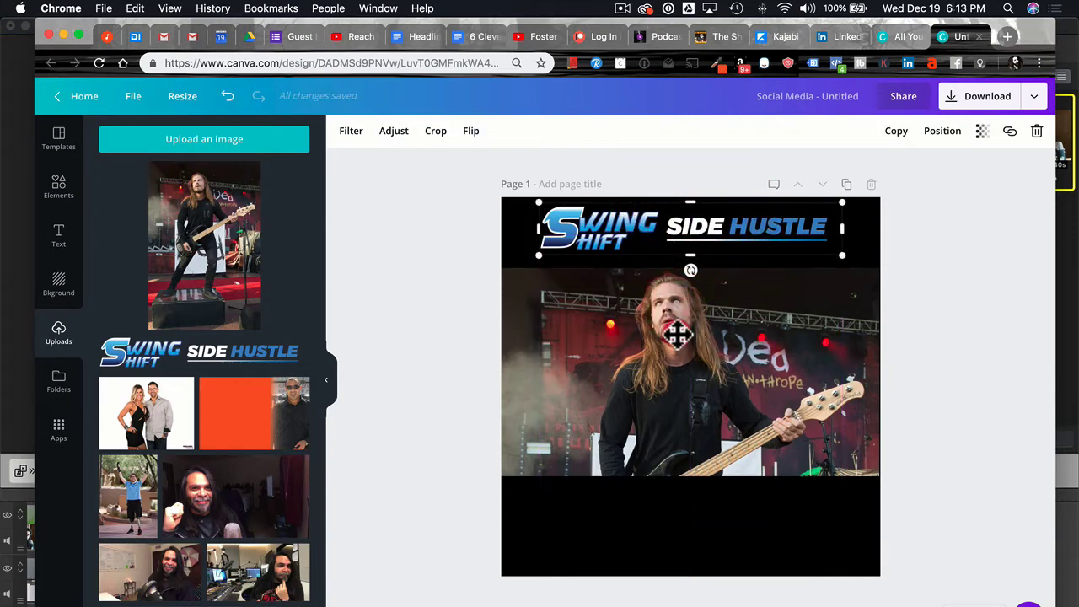
drag(677, 335, 679, 339)
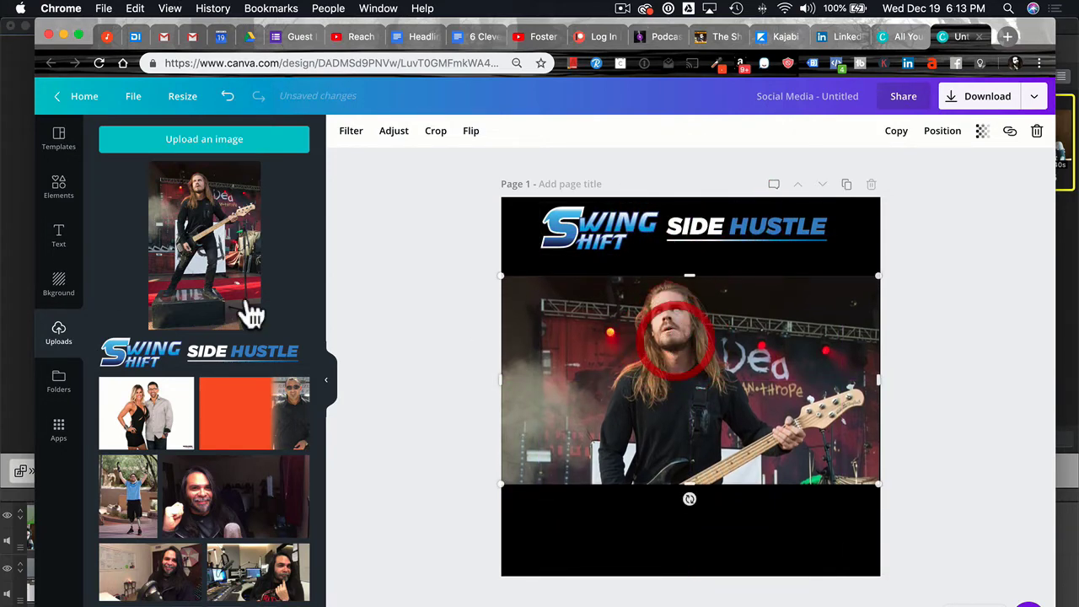
Add a subheading text box and set its colour to white.
click(59, 239)
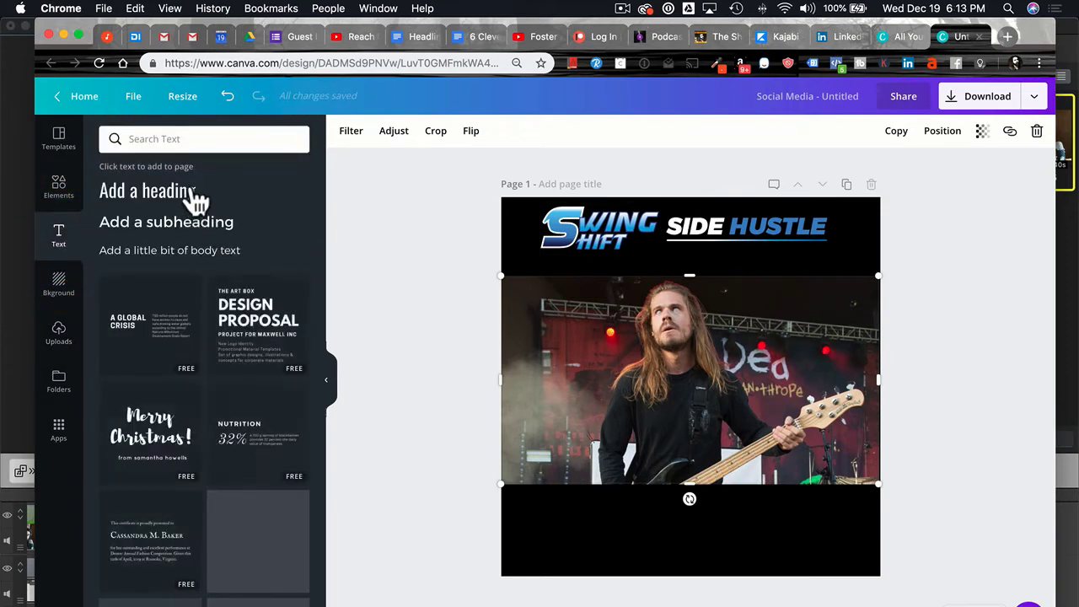
click(158, 239)
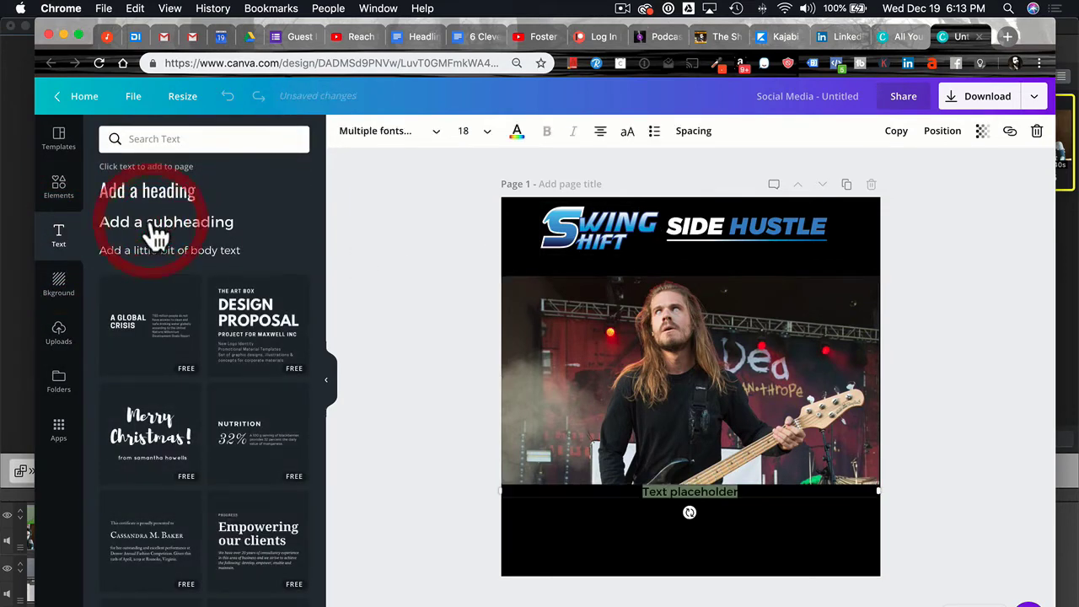
click(517, 132)
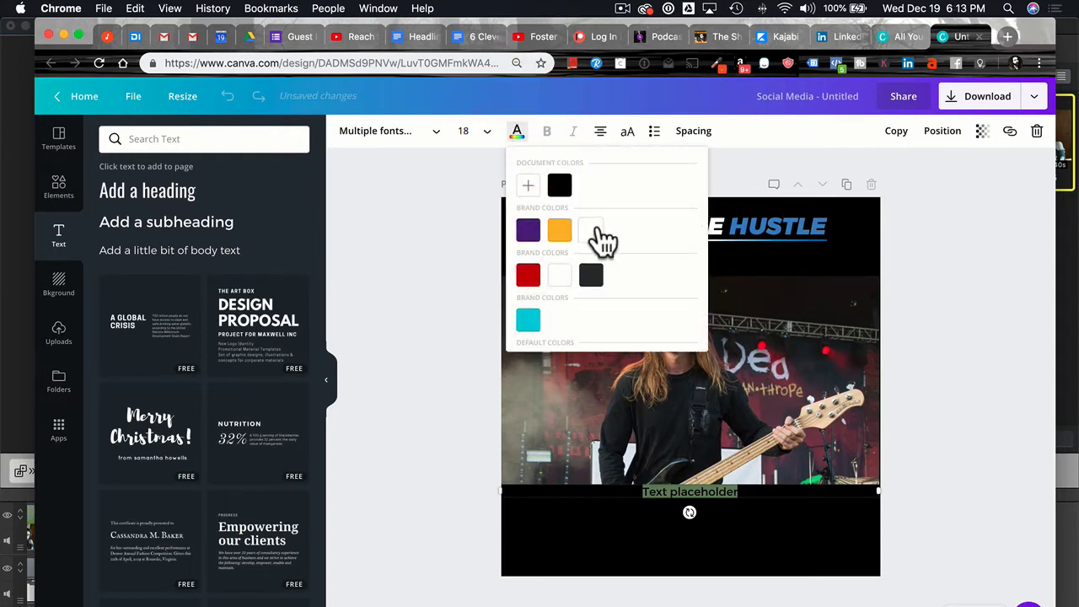
click(597, 233)
Replace the placeholder with a 'Featuring' caption naming the guest bassist and his band.
click(691, 495)
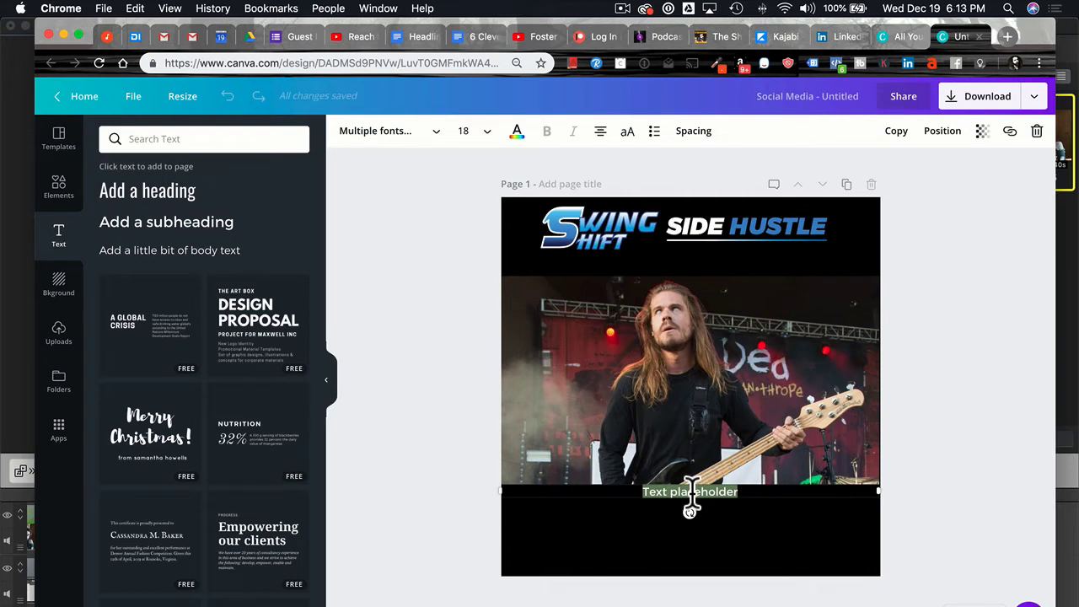
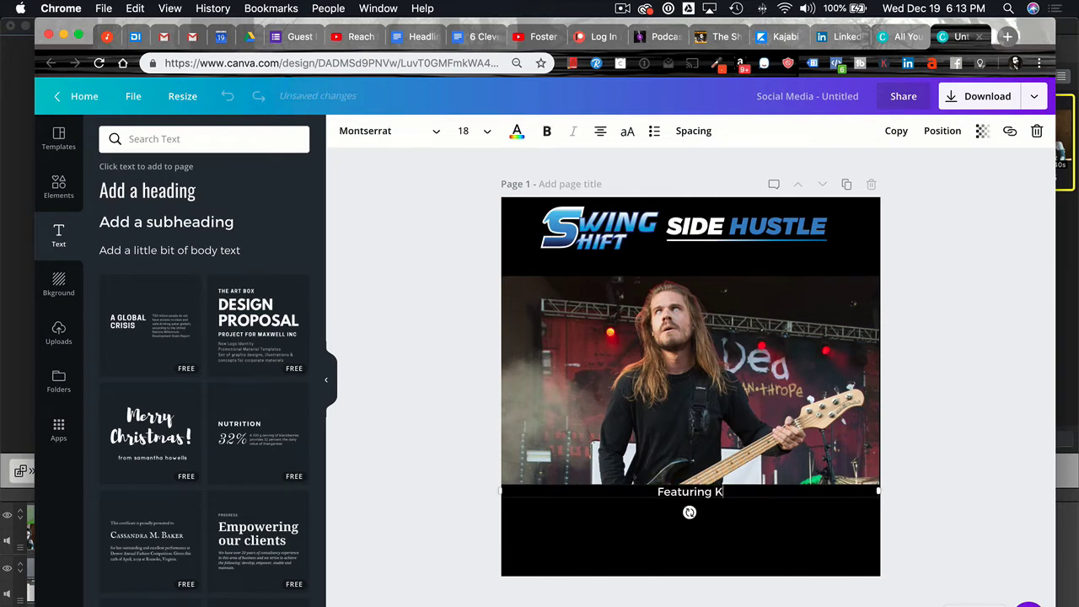
key(BackSpace)
key(BackSpace)
key(BackSpace)
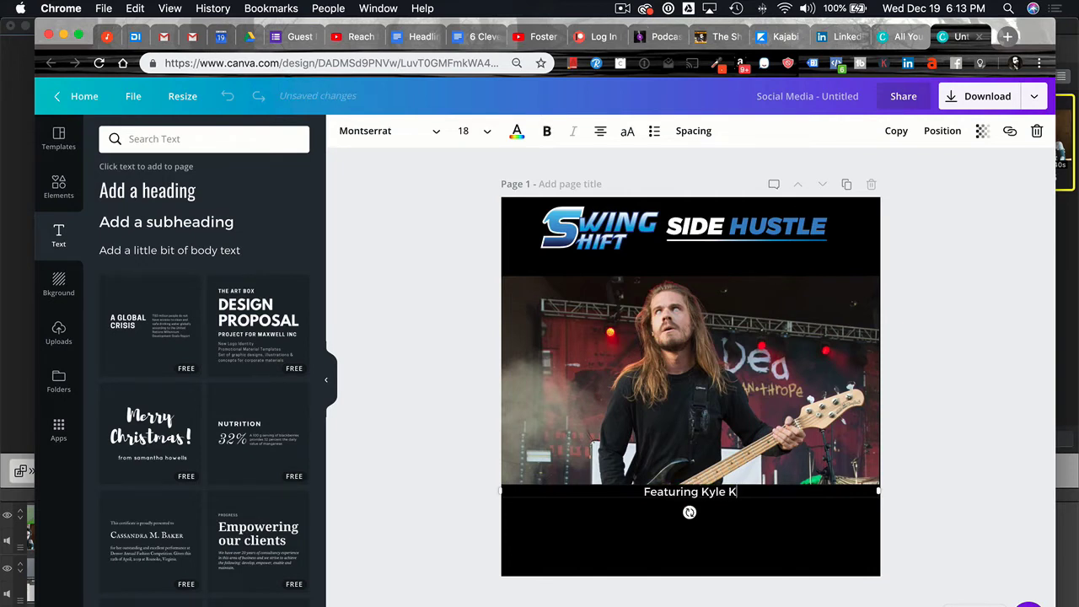
key(BackSpace)
key(BackSpace)
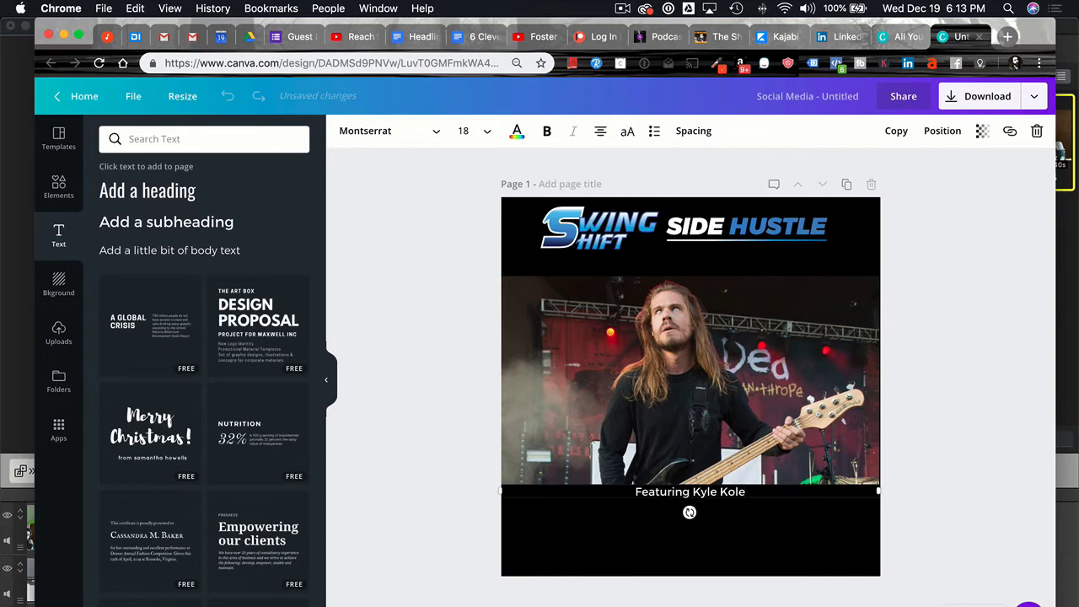
key(BackSpace)
key(BackSpace)
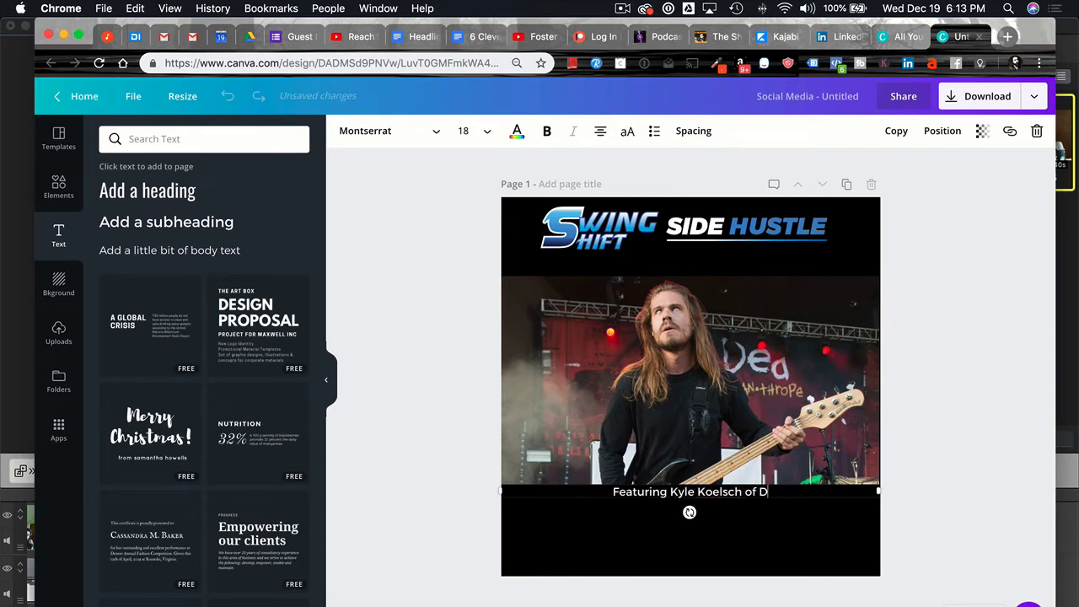
key(BackSpace)
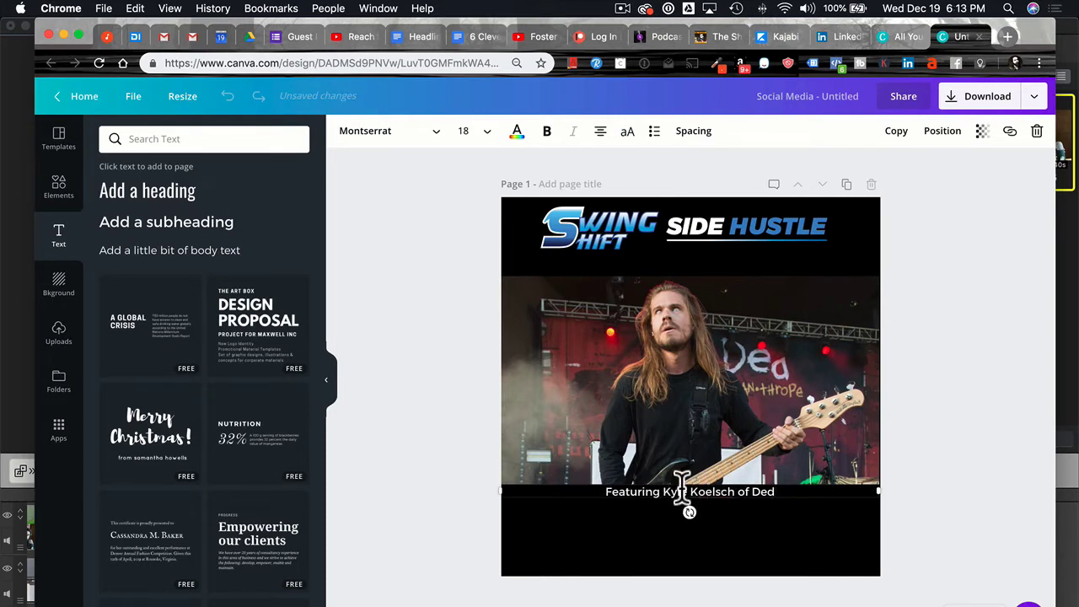
Make the caption bold and uppercase, then move it just under the logo.
triple_click(681, 487)
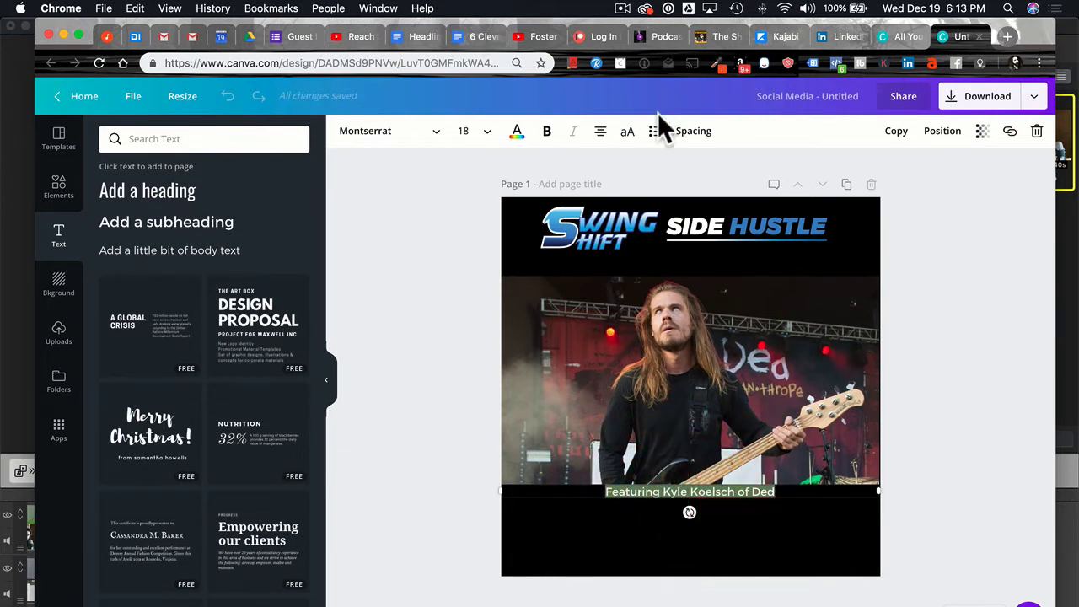
click(627, 135)
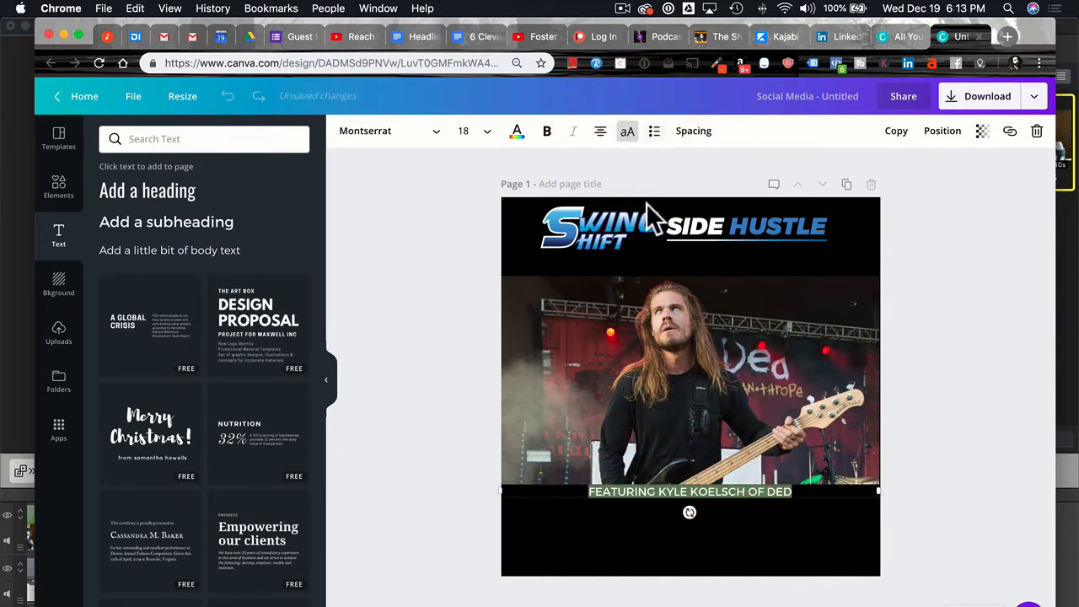
click(546, 133)
click(391, 215)
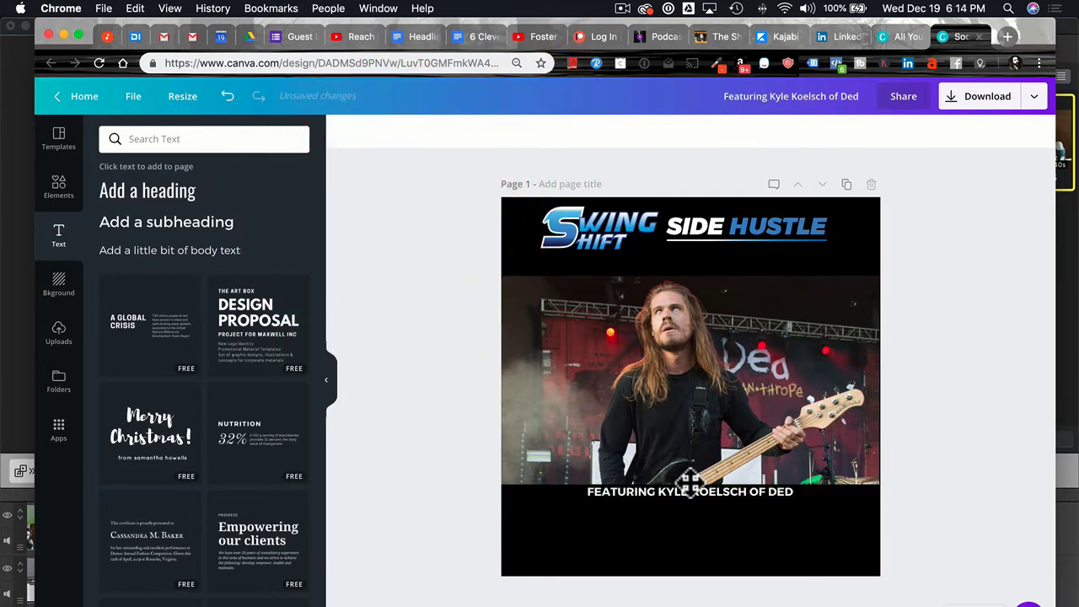
drag(697, 498, 692, 267)
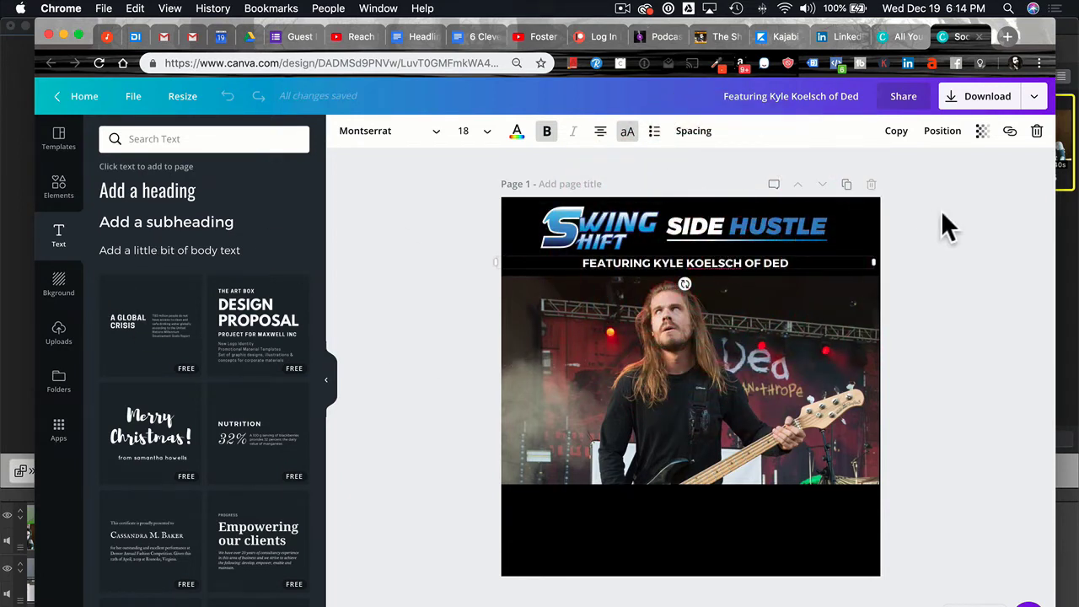
Duplicate the caption, retype it as SWINGSHIFTSIDEHUSTLE.COM, and fit it to the photo's bottom-left edge.
click(896, 135)
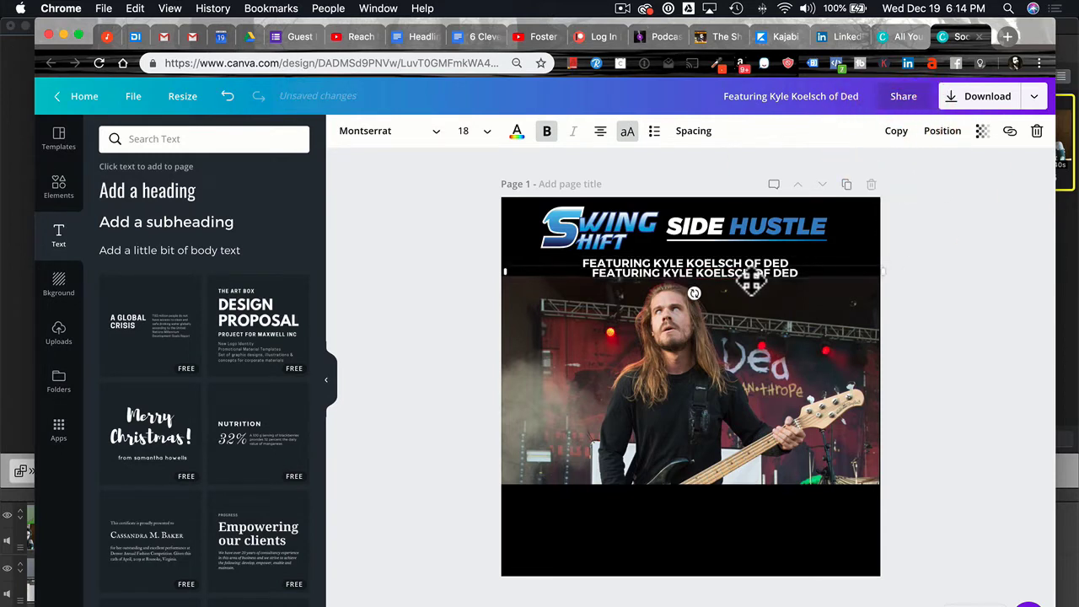
drag(751, 283, 490, 472)
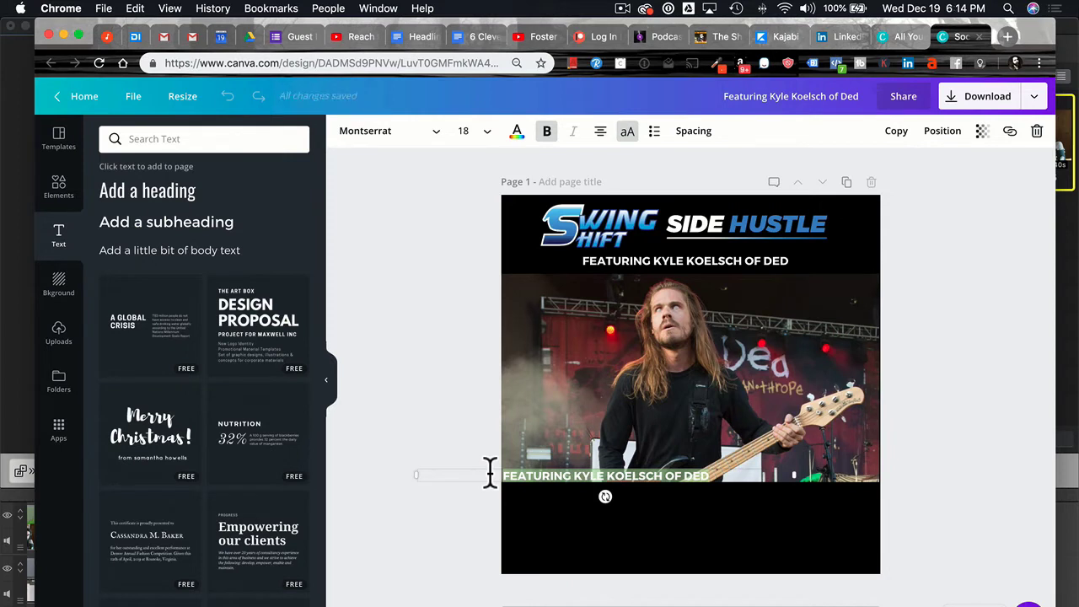
text(SWINGS)
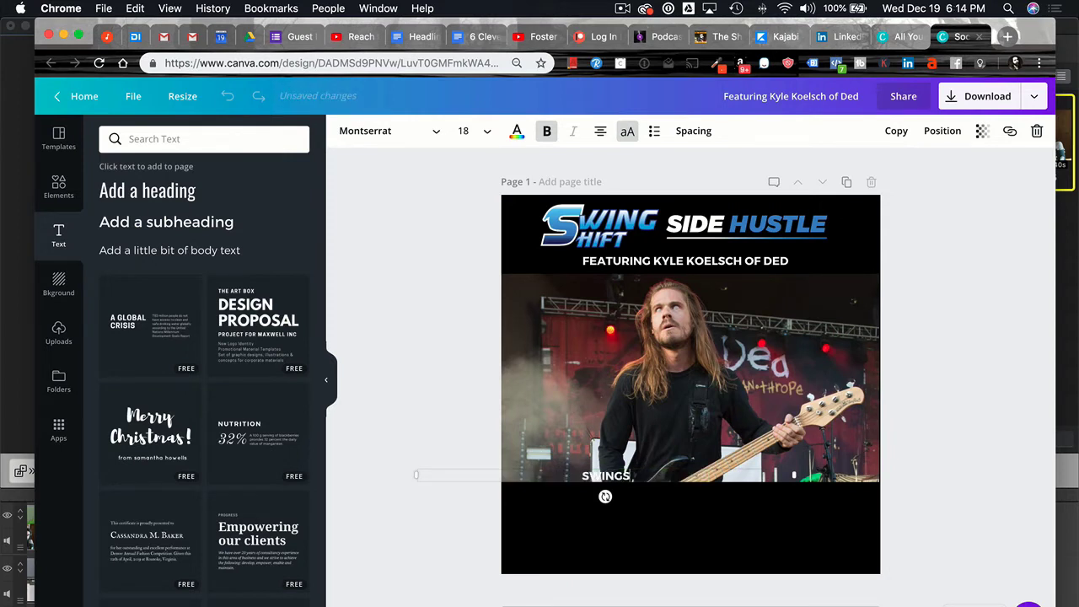
text(HIFTSIDEHUSTLE.COM)
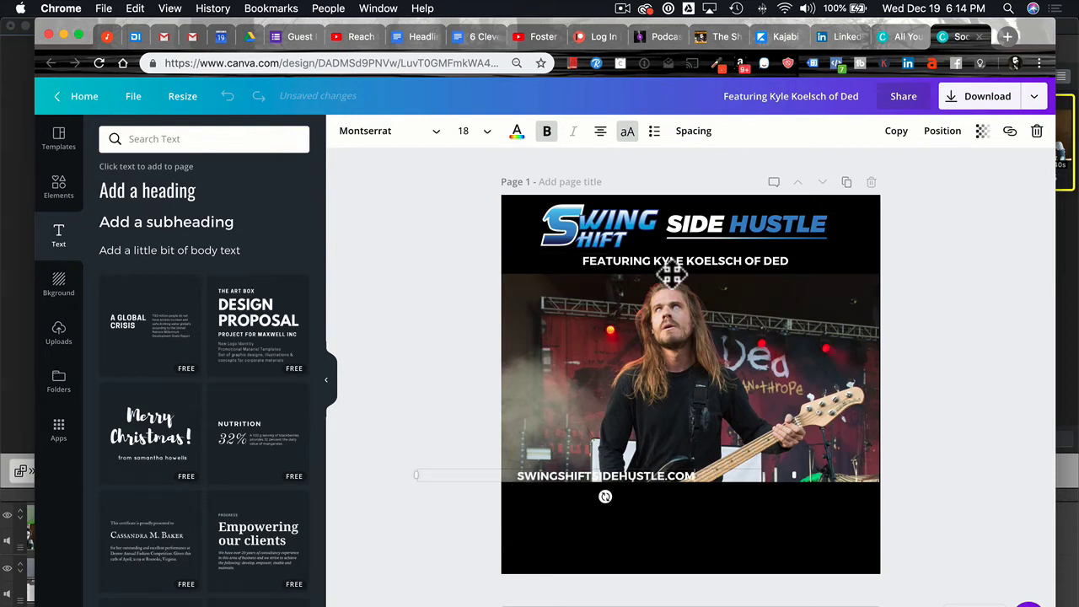
click(952, 300)
drag(590, 460, 597, 477)
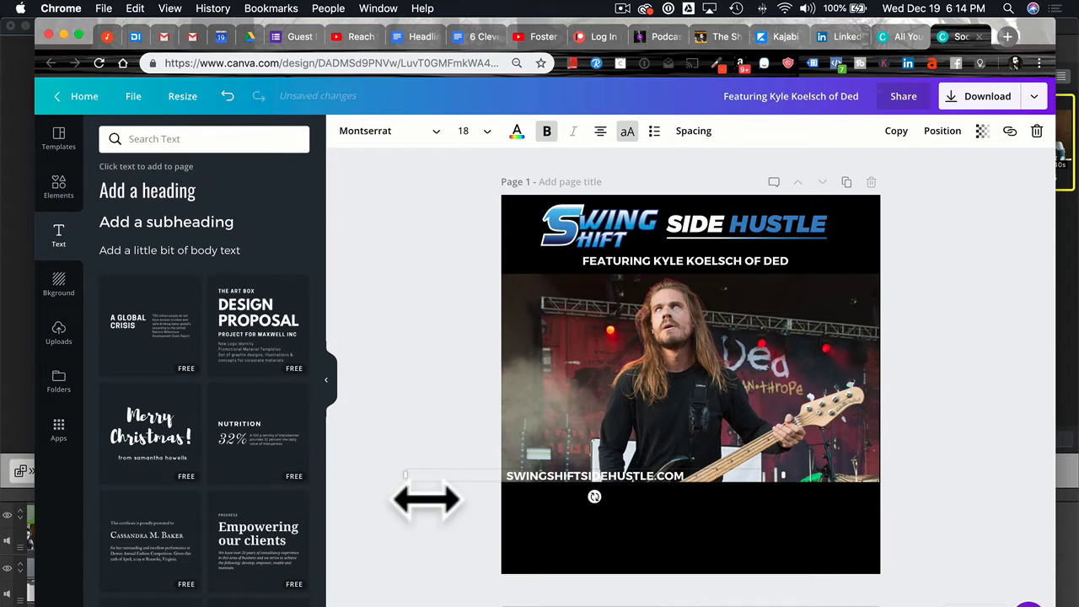
drag(405, 476, 549, 500)
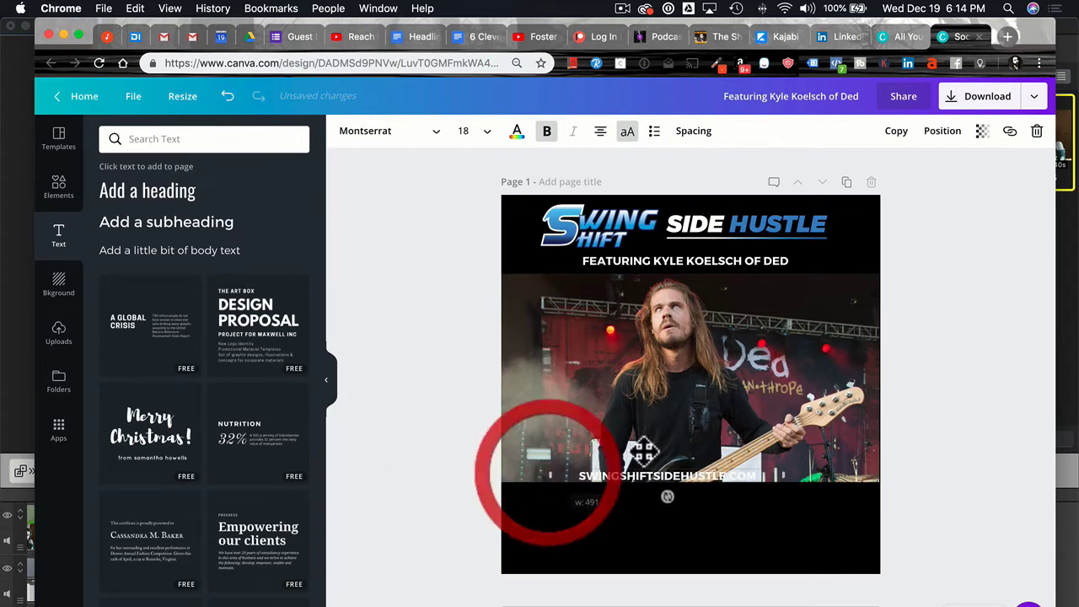
drag(648, 474, 575, 477)
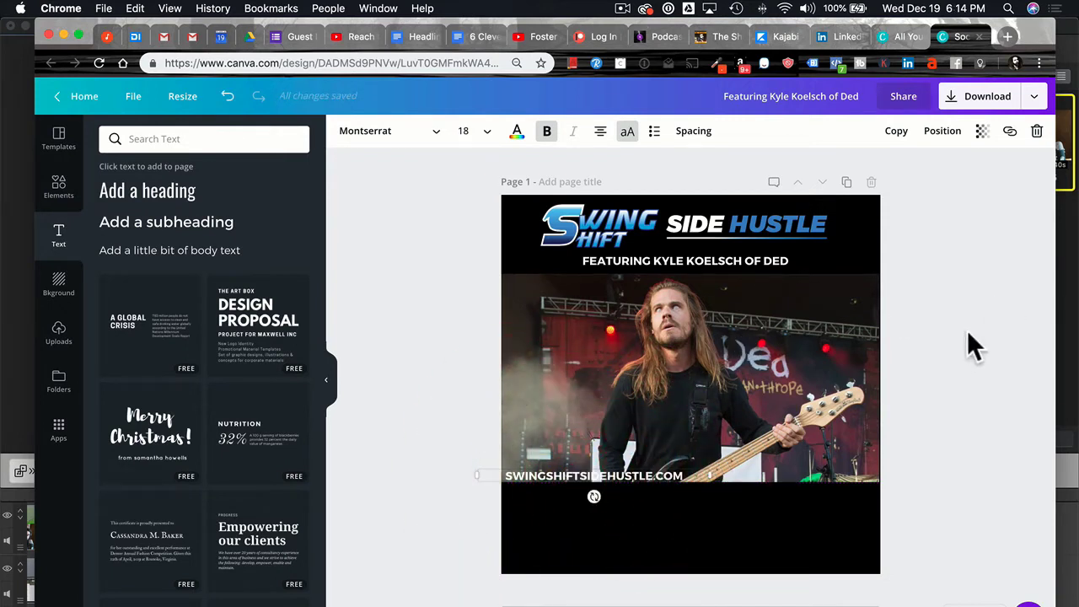
Delete the bassist stage photo from the page.
click(898, 462)
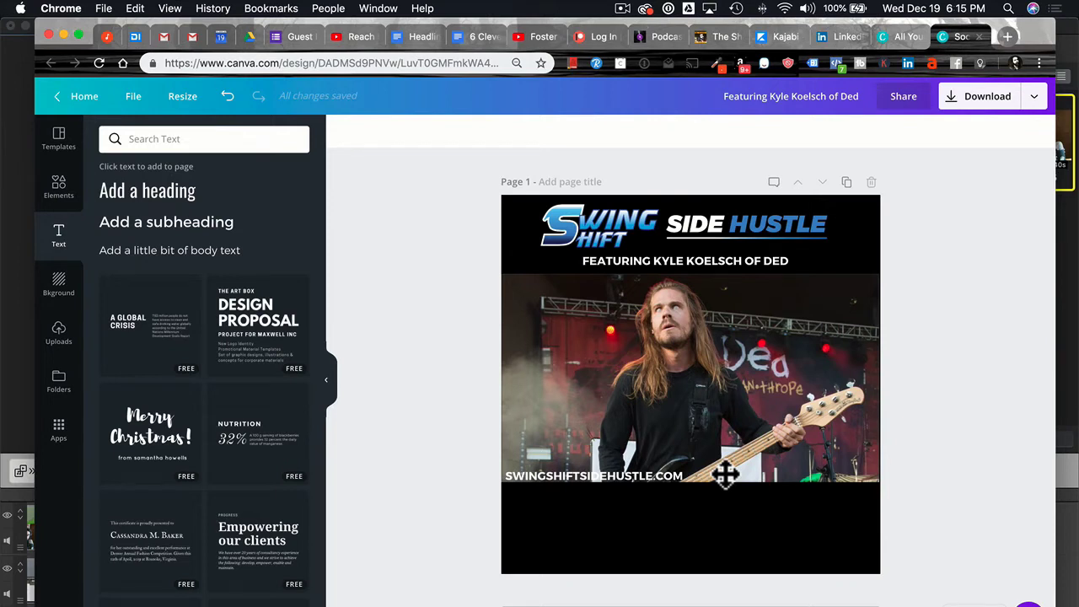
click(732, 333)
key(Delete)
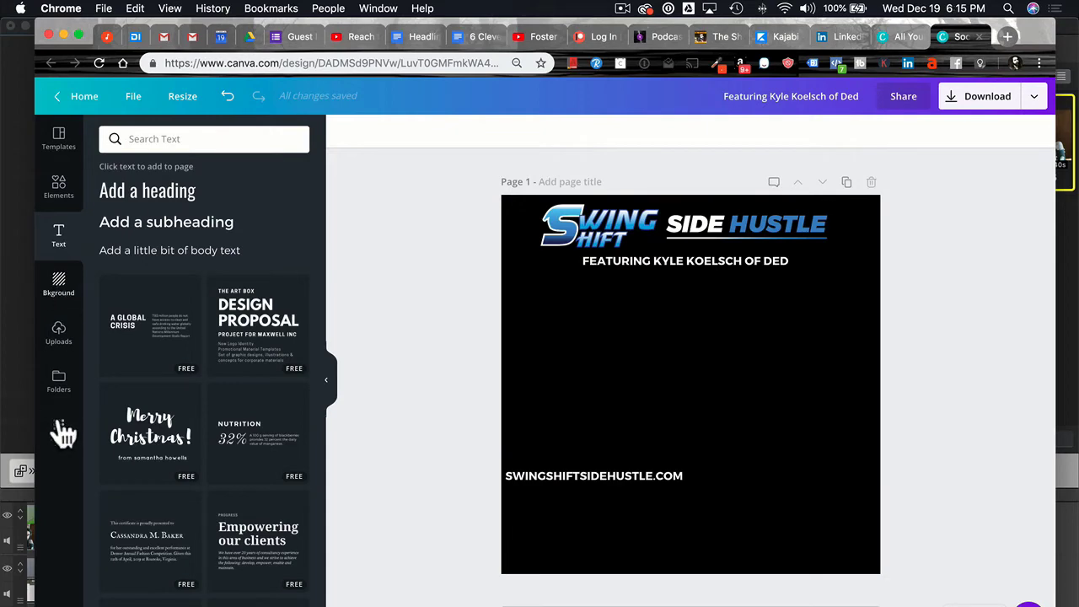
Add the guest's studio microphone photo from Uploads, widen it to page width, and raise it higher.
click(54, 338)
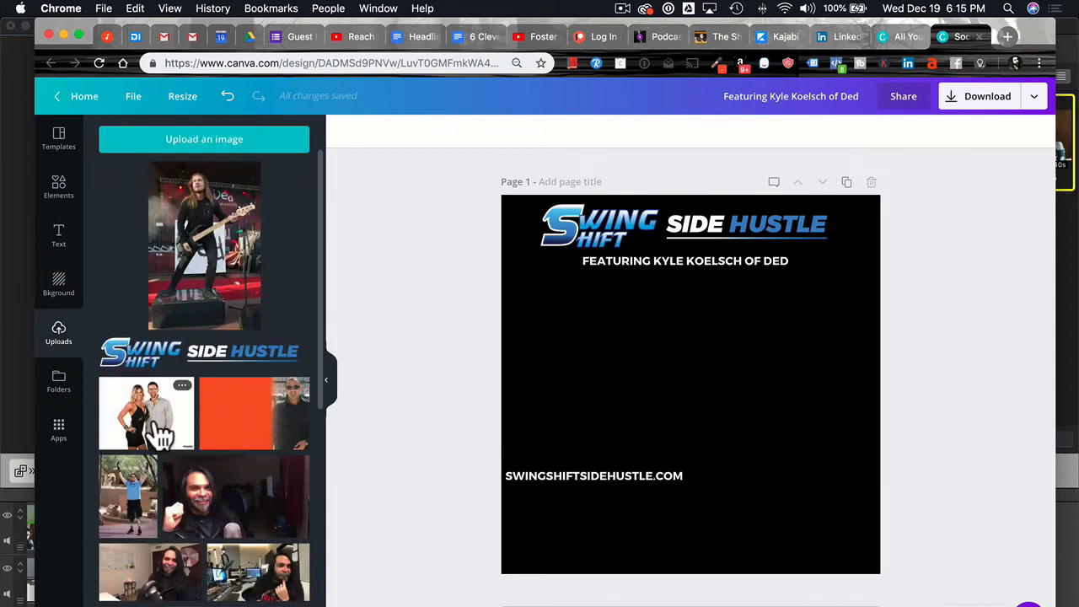
scroll(205, 433, down, 10)
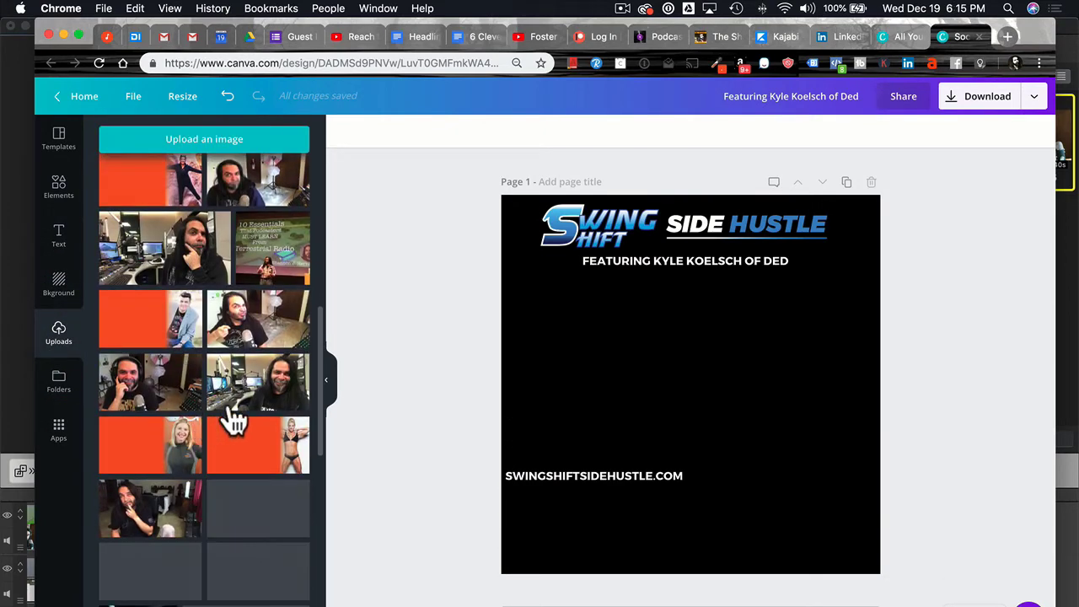
scroll(232, 413, down, 10)
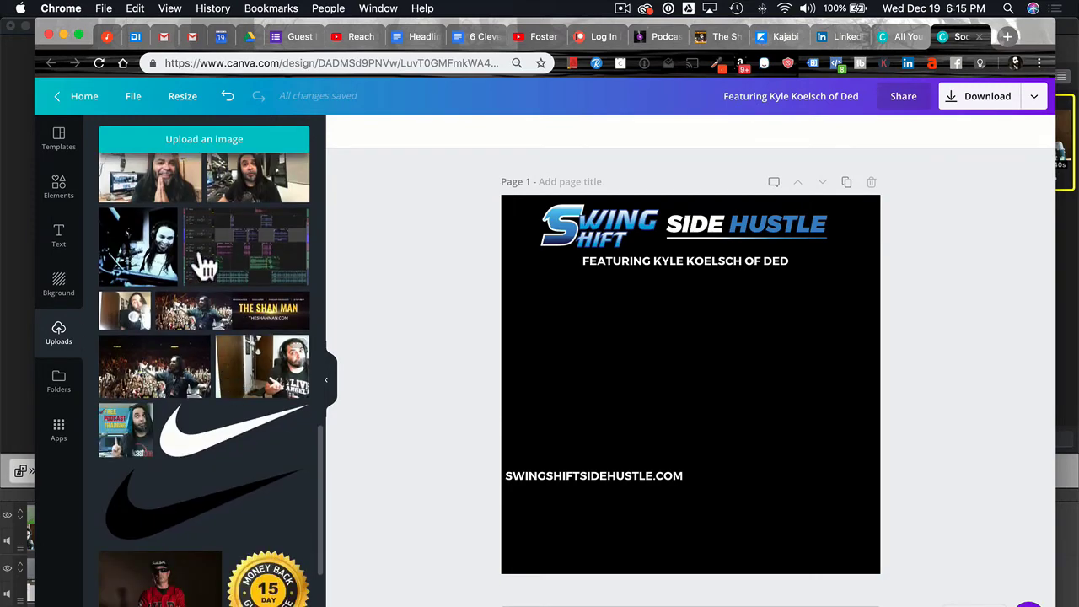
click(241, 197)
drag(692, 378, 654, 352)
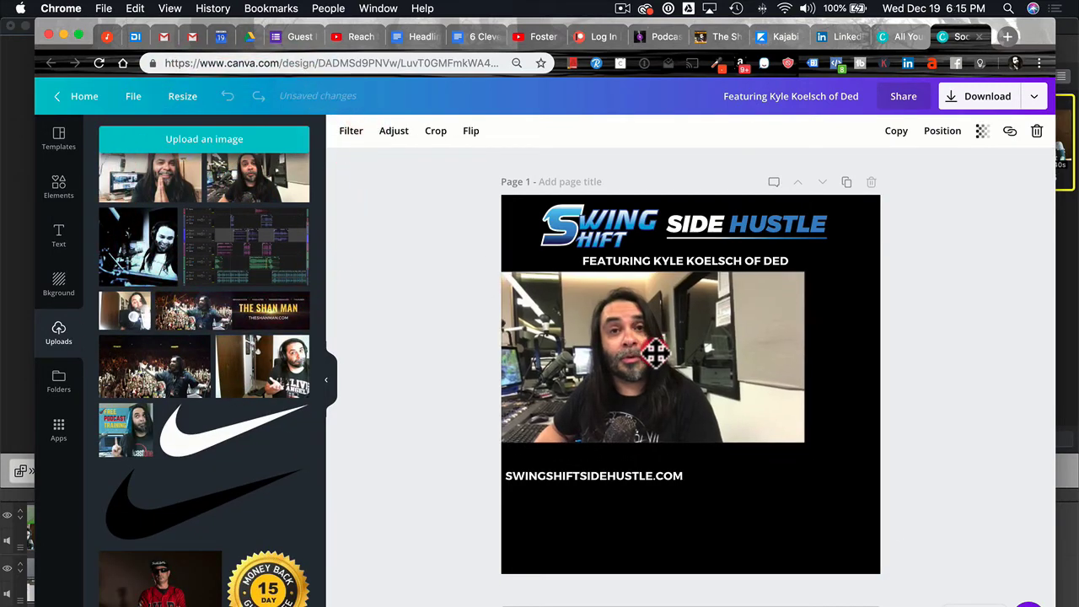
drag(805, 441, 885, 487)
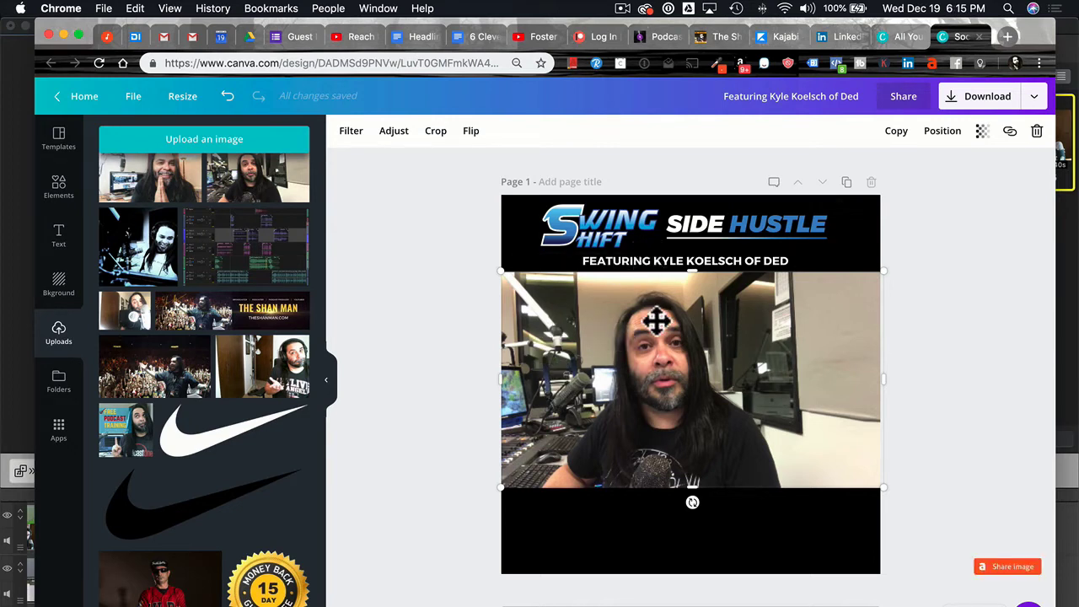
drag(655, 318, 655, 254)
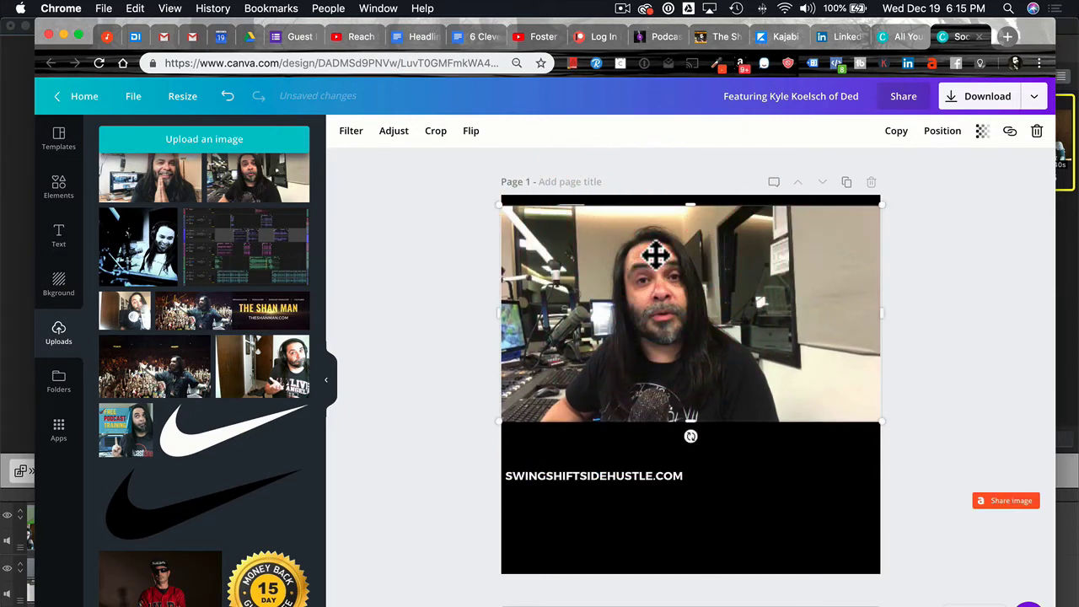
Send the video clip behind the logo and caption, then drag it down beneath them.
click(942, 130)
click(913, 194)
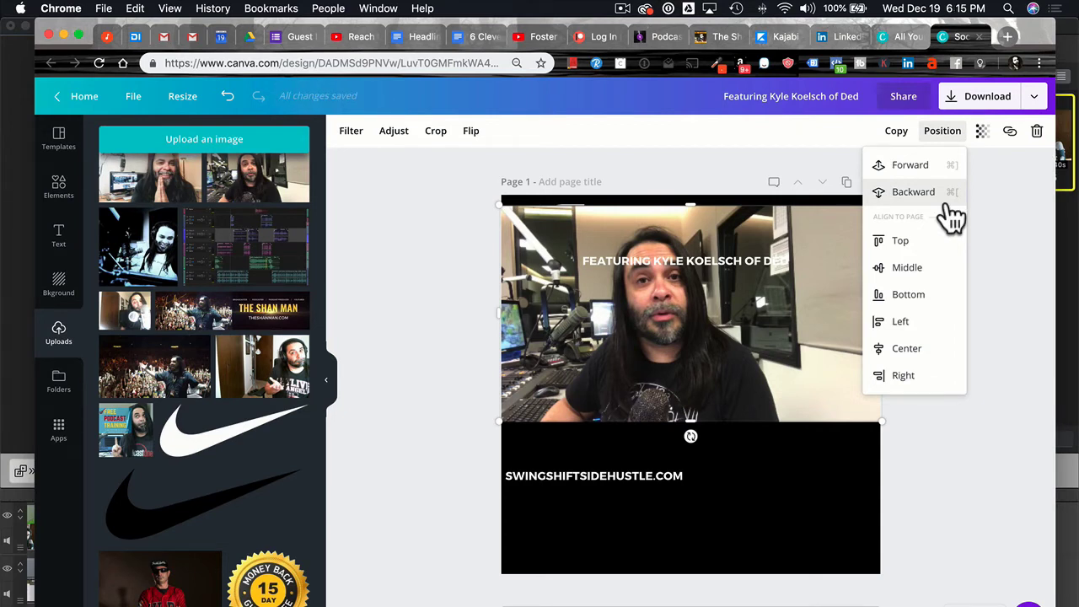
click(913, 192)
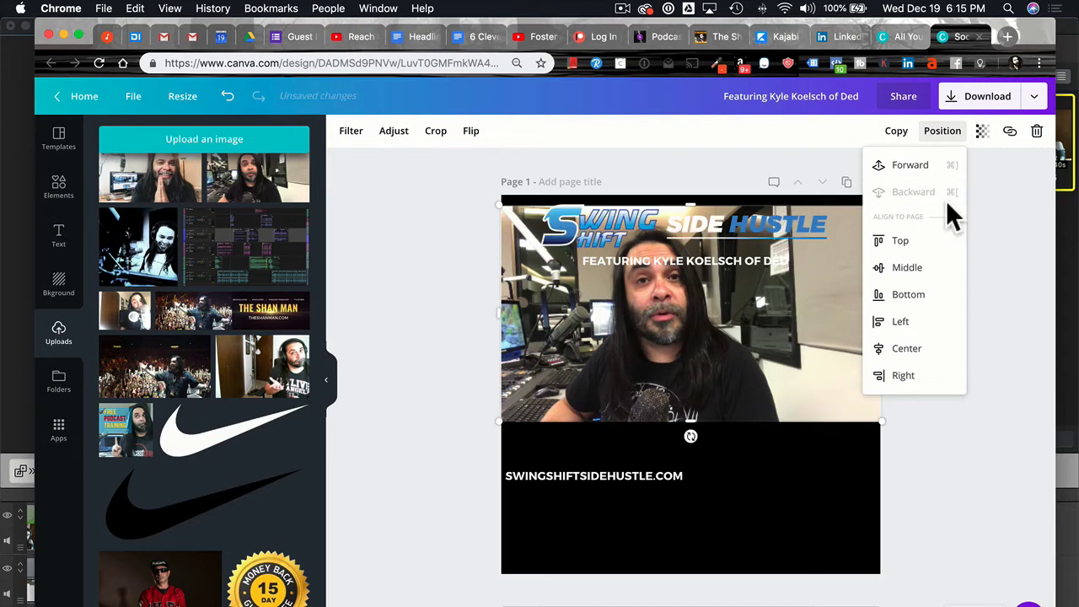
key(super+bracketright)
key(super+bracketright)
key(super+bracketleft)
key(super+bracketleft)
key(super+bracketright)
key(super+bracketright)
click(948, 203)
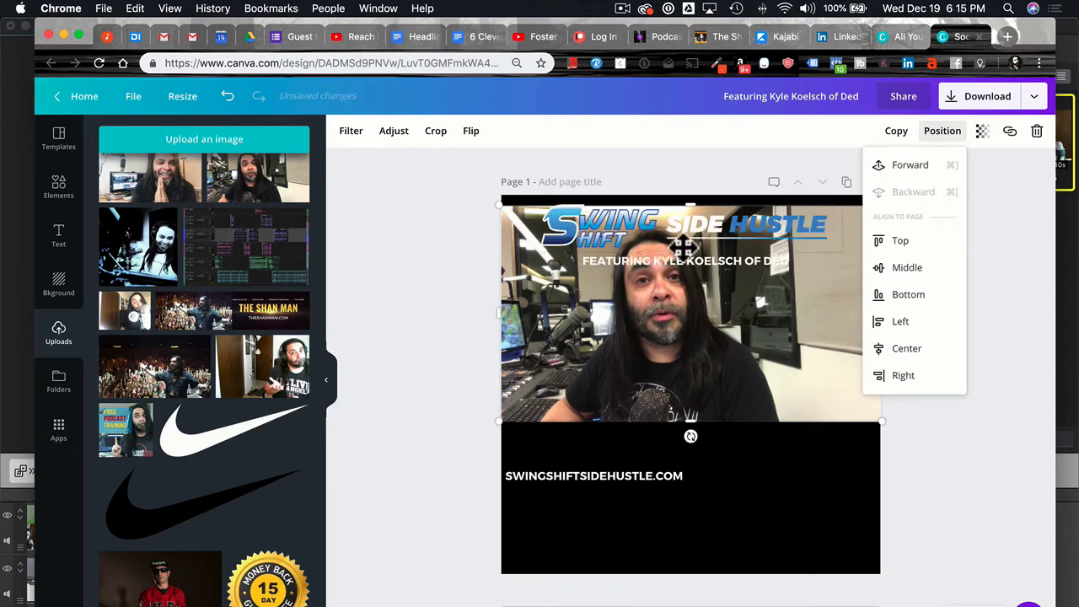
click(399, 279)
drag(665, 345, 667, 409)
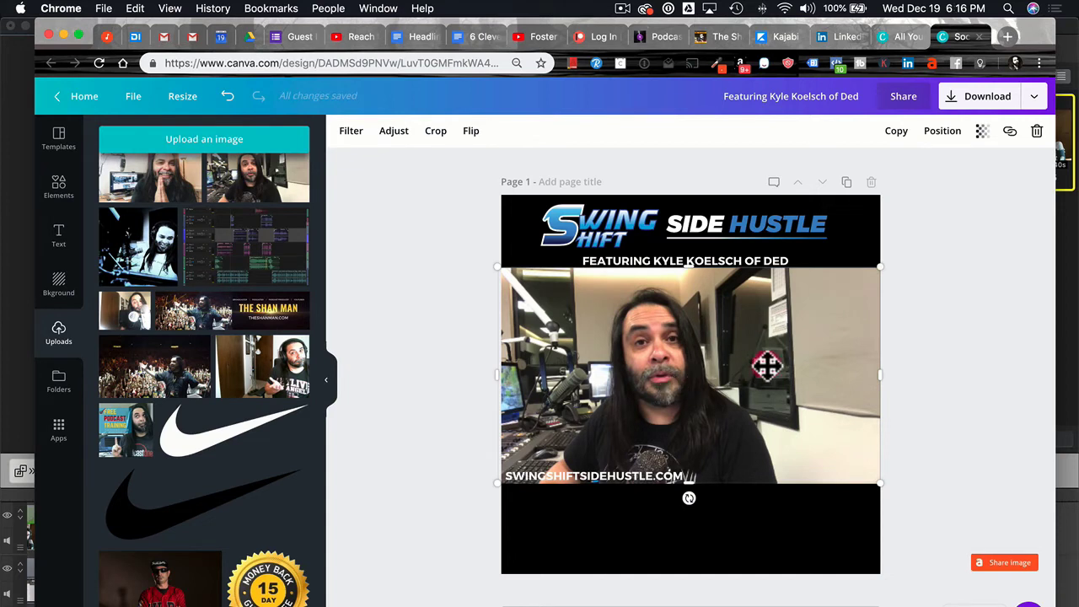
click(767, 366)
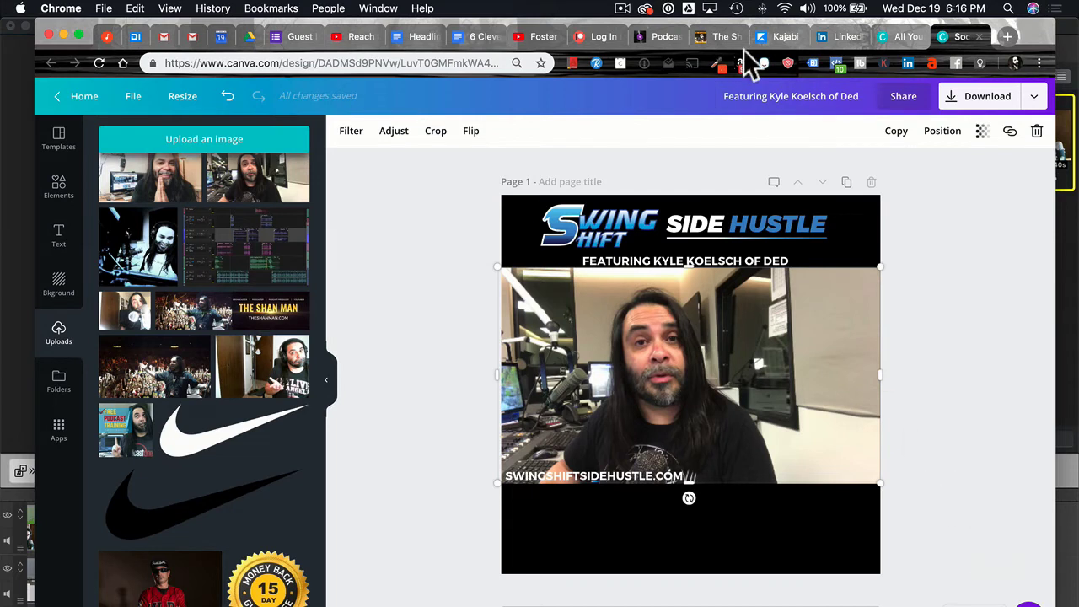
Retitle the design 'Audiogram Template - ' followed by the guest's name.
click(788, 96)
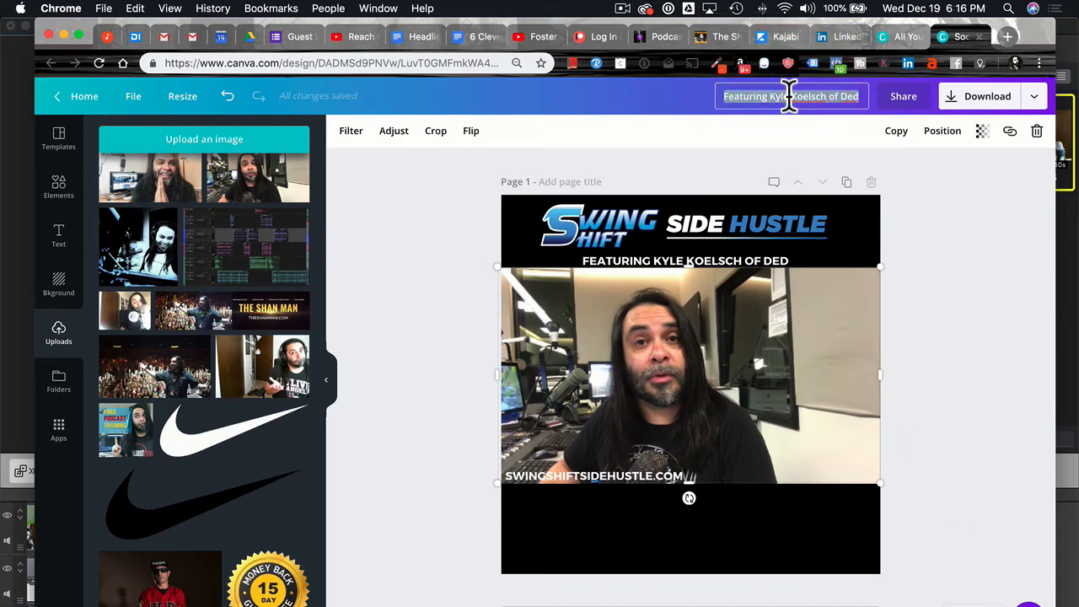
text(Audi)
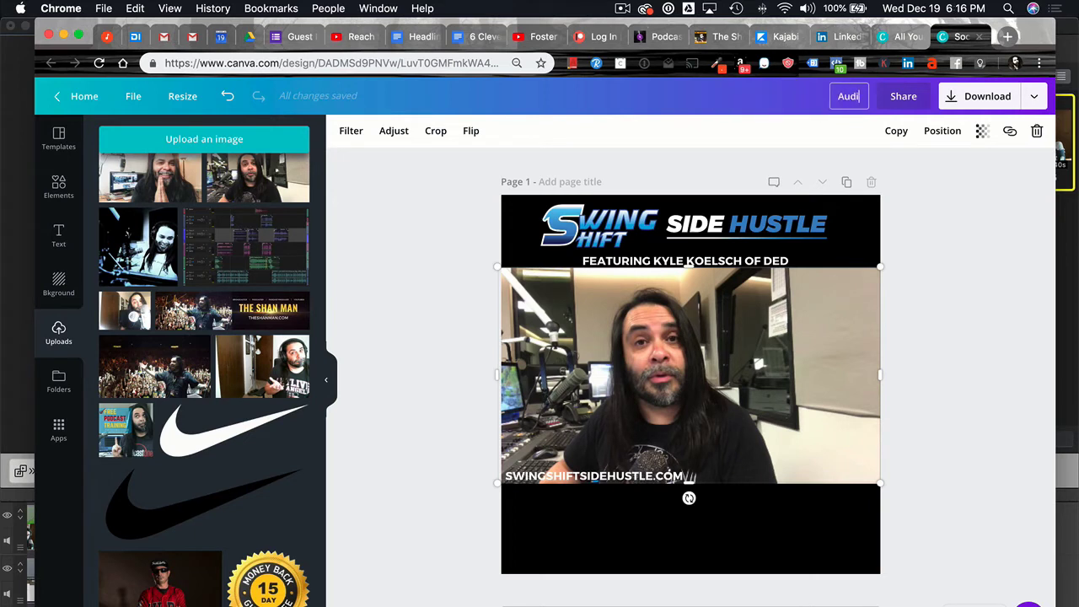
text(ogram Template -)
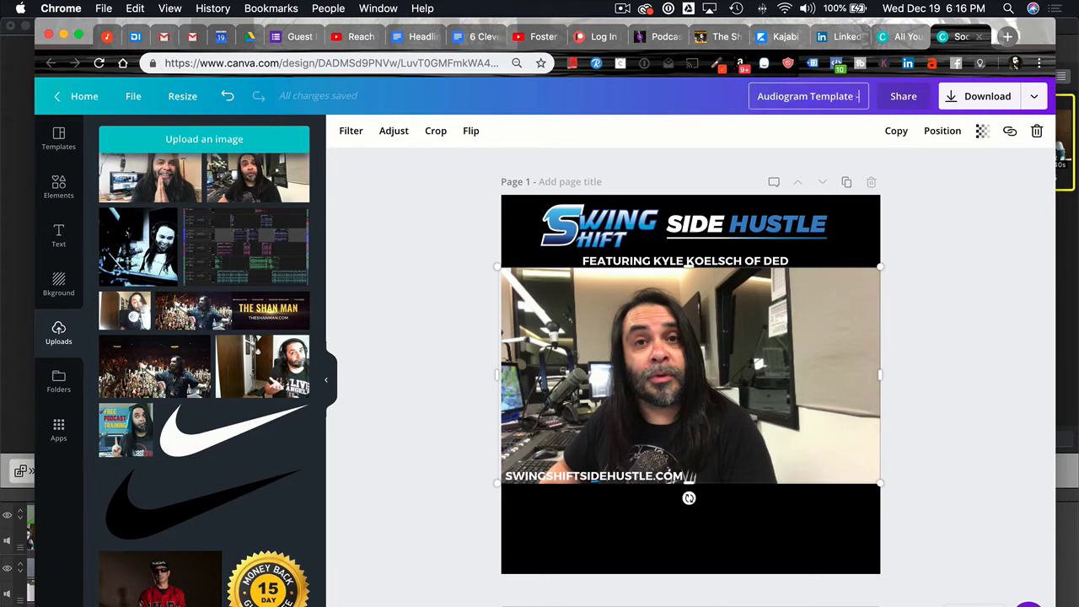
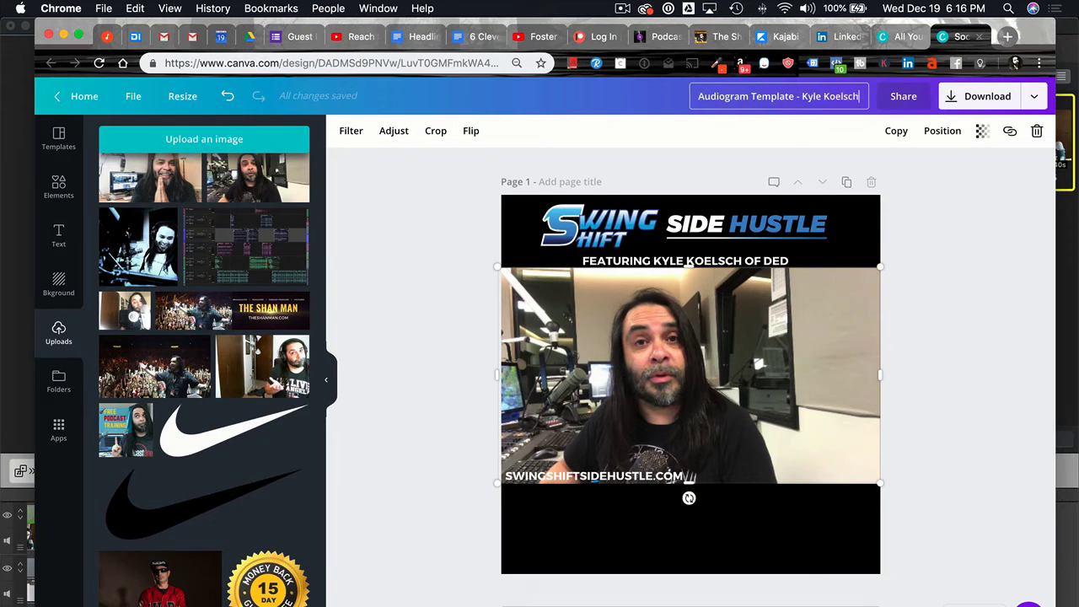
key(Return)
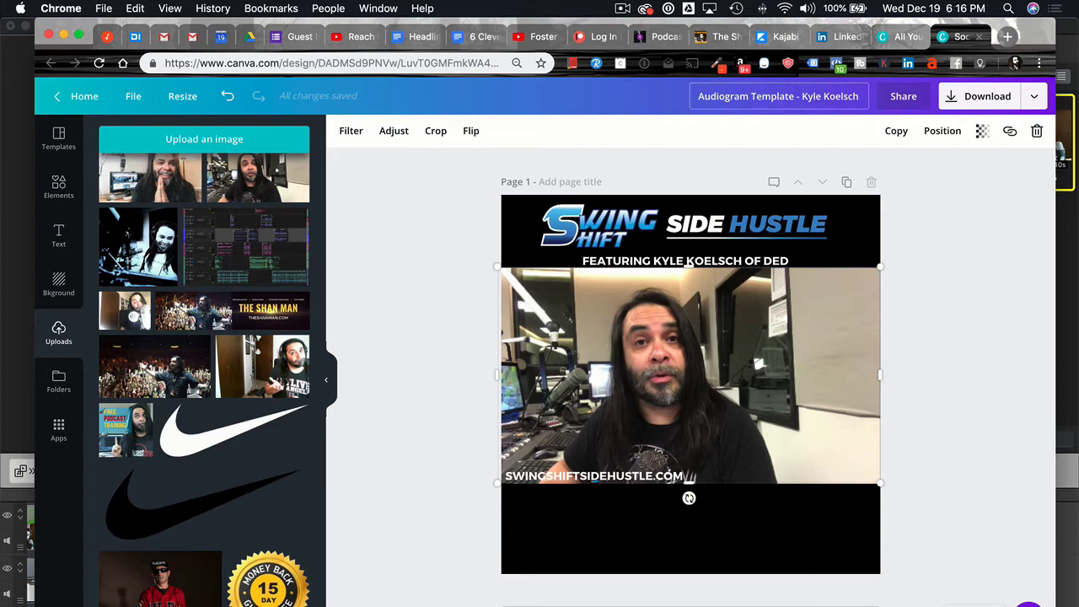
Delete the video clip from the page.
click(969, 284)
click(638, 349)
key(Delete)
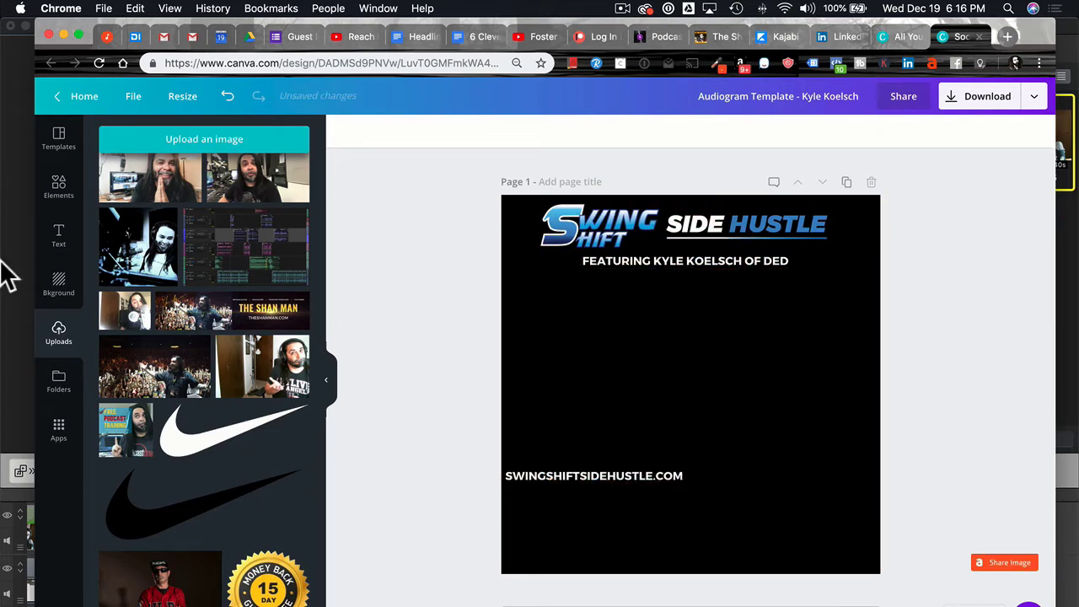
Add the guitarist concert photo, enlarge it across the page, and crop its top and bottom.
scroll(132, 470, up, 10)
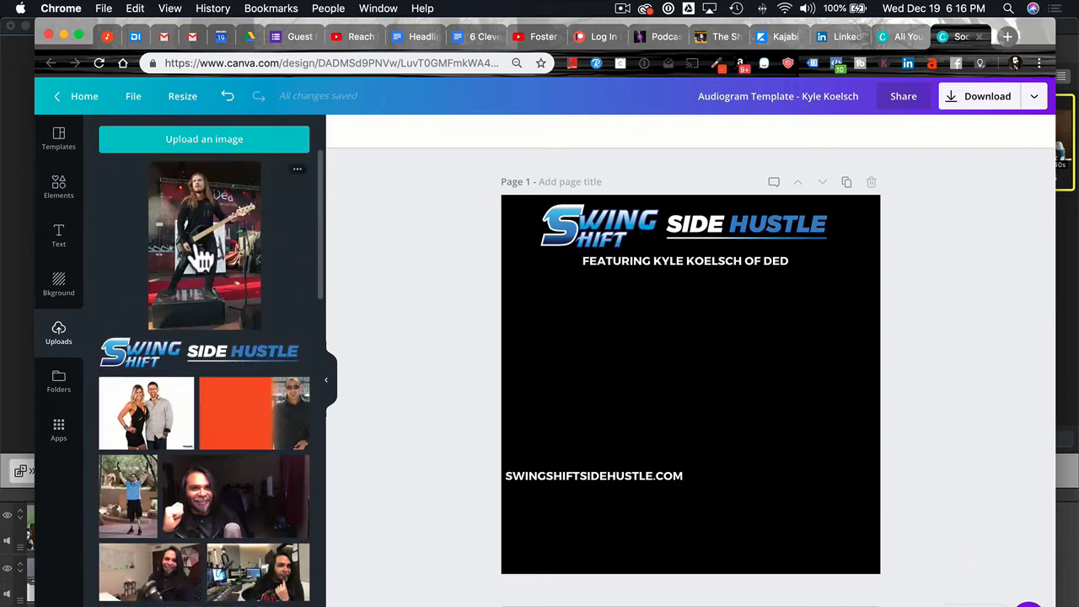
click(202, 249)
drag(727, 394, 637, 355)
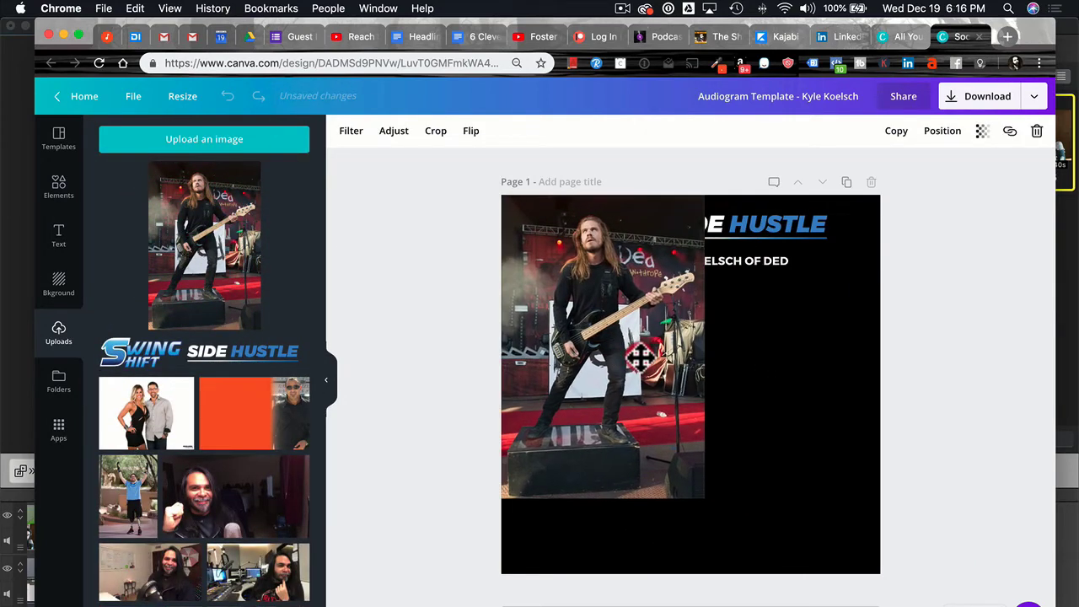
drag(706, 501, 920, 485)
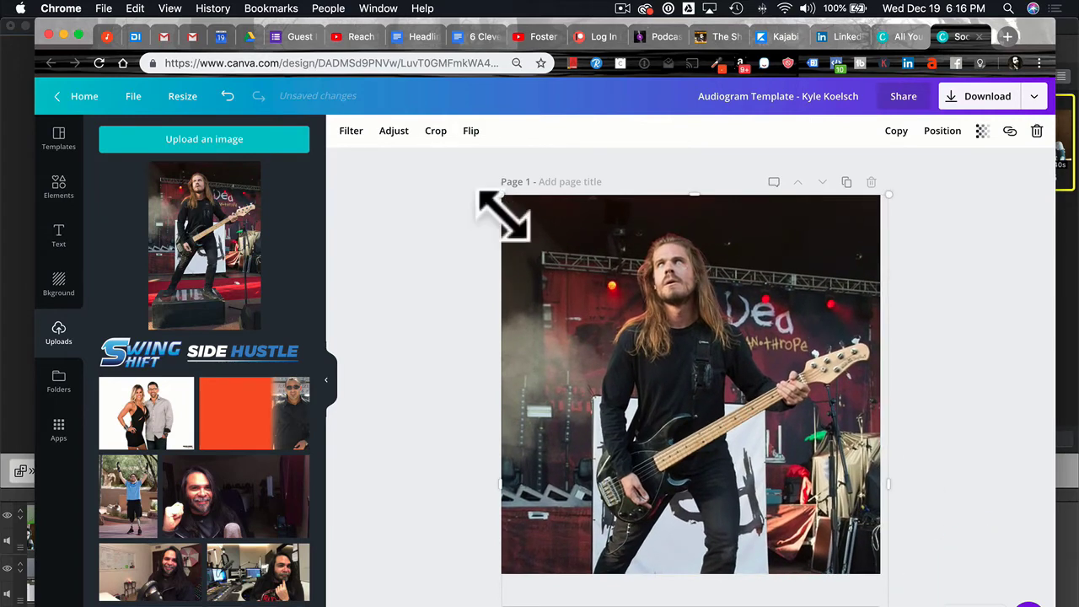
click(436, 131)
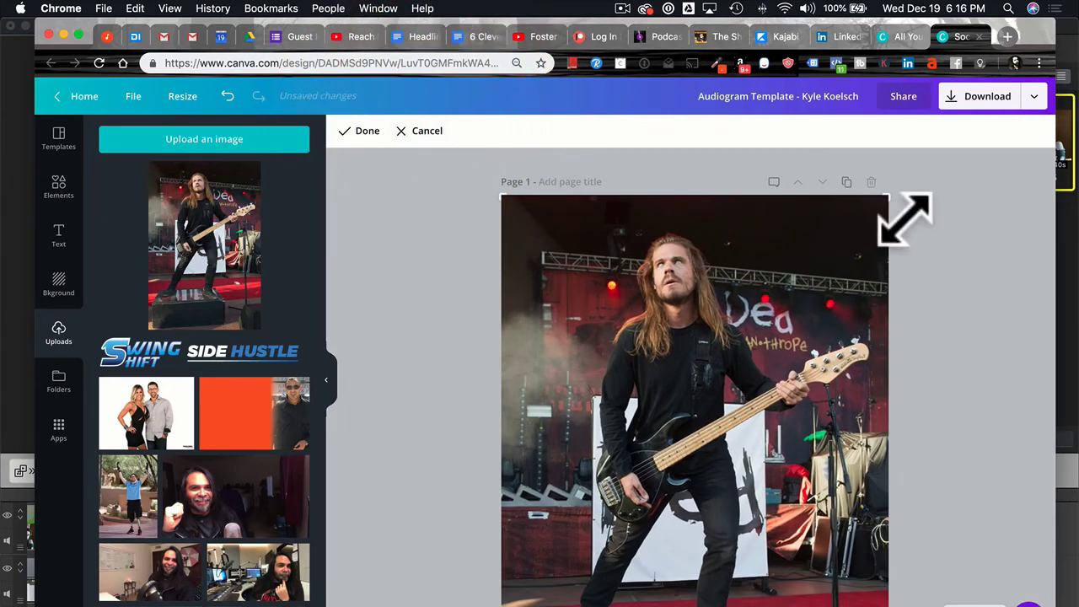
drag(887, 197, 883, 233)
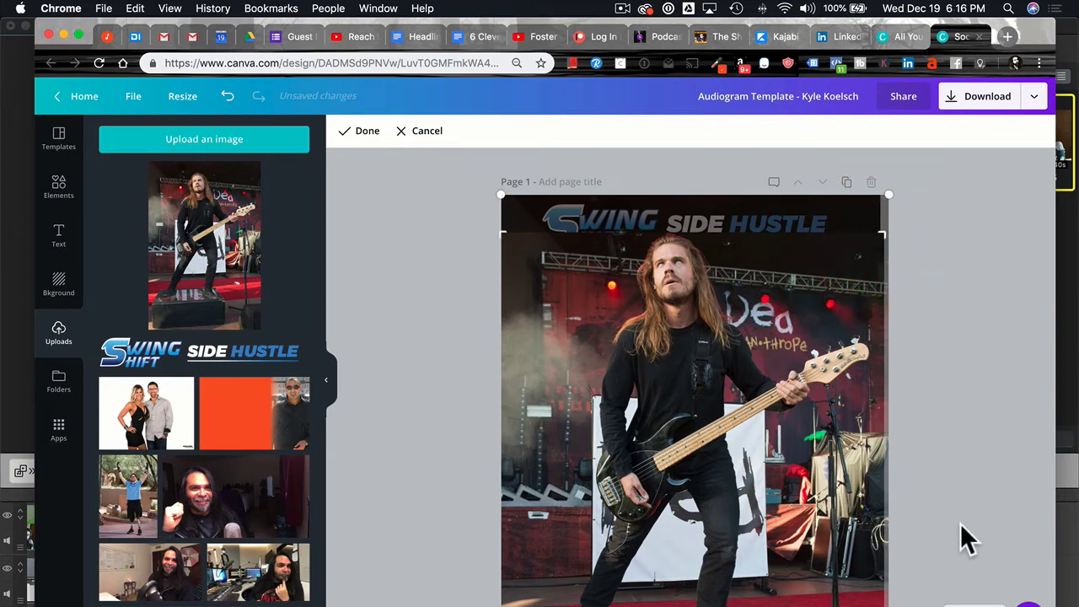
scroll(927, 564, down, 3)
drag(881, 443, 906, 368)
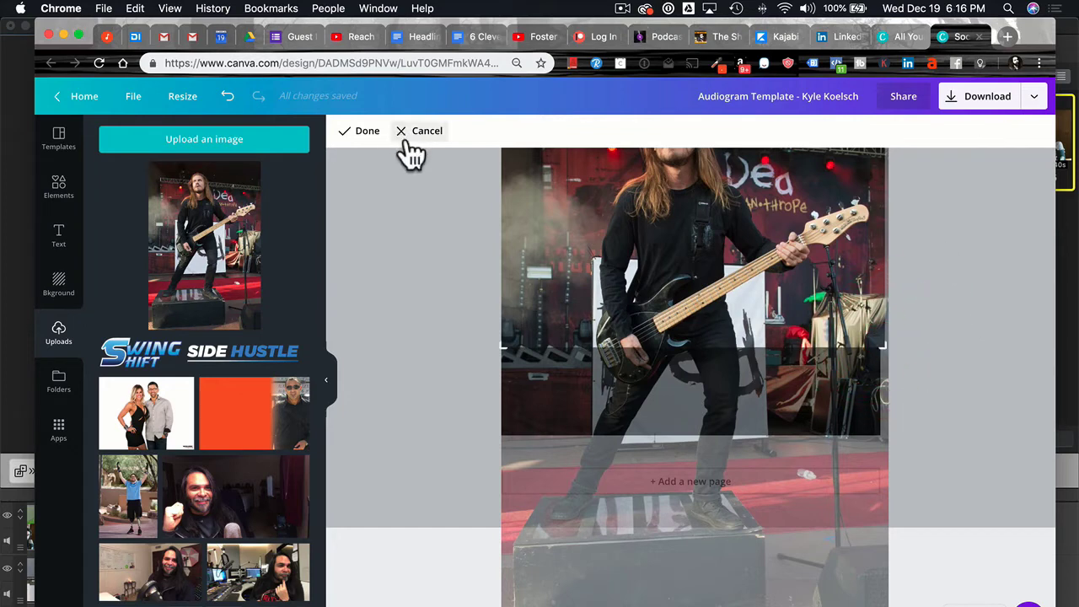
click(363, 132)
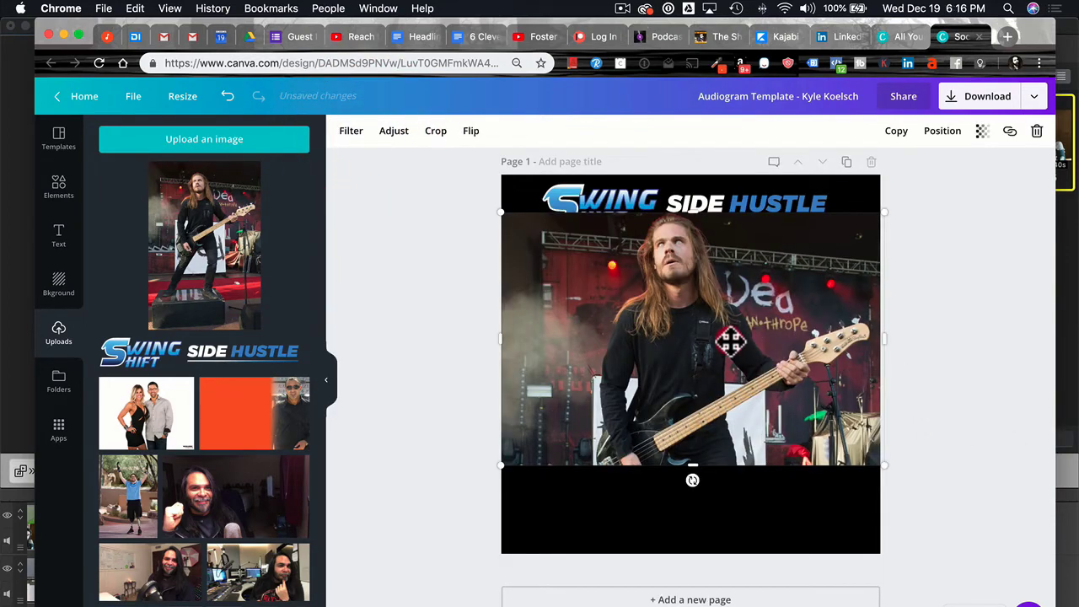
Move the photo below the guest caption, trim its bottom further, and send it behind the URL.
drag(730, 340, 730, 365)
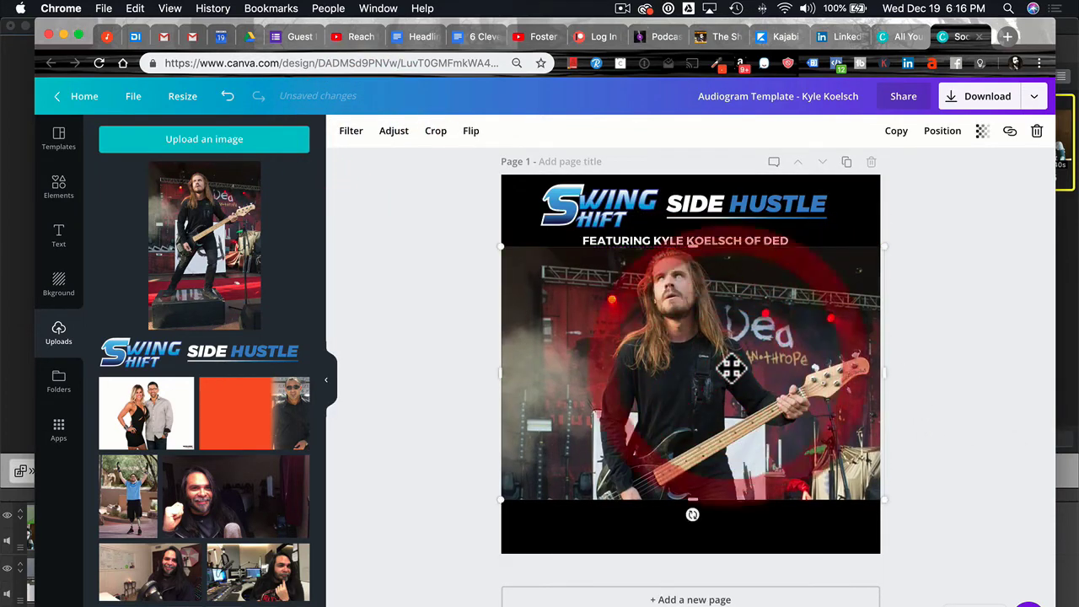
click(430, 131)
drag(902, 405, 907, 368)
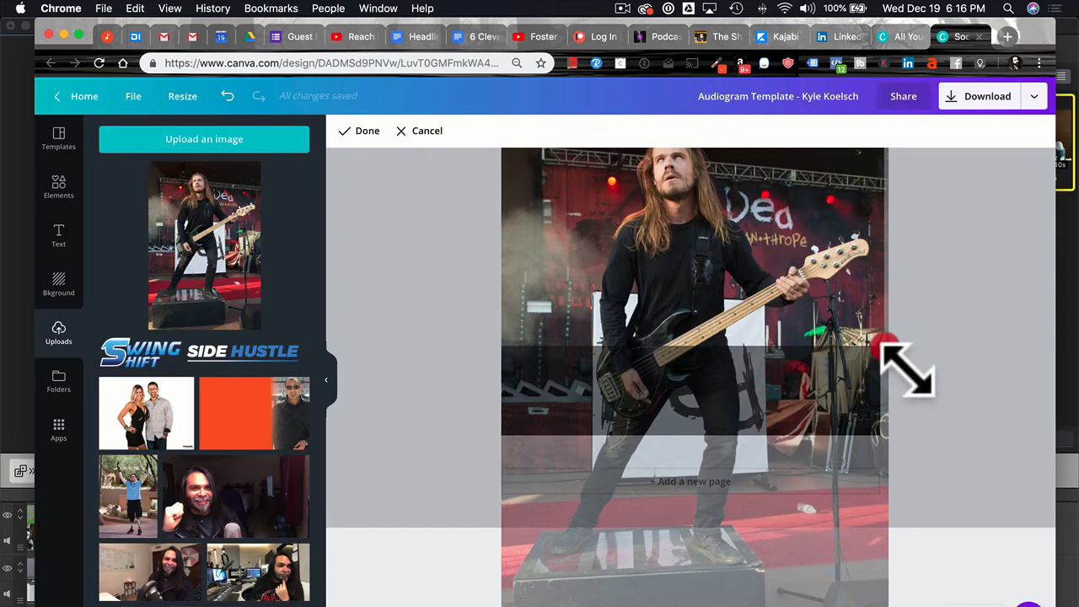
click(367, 131)
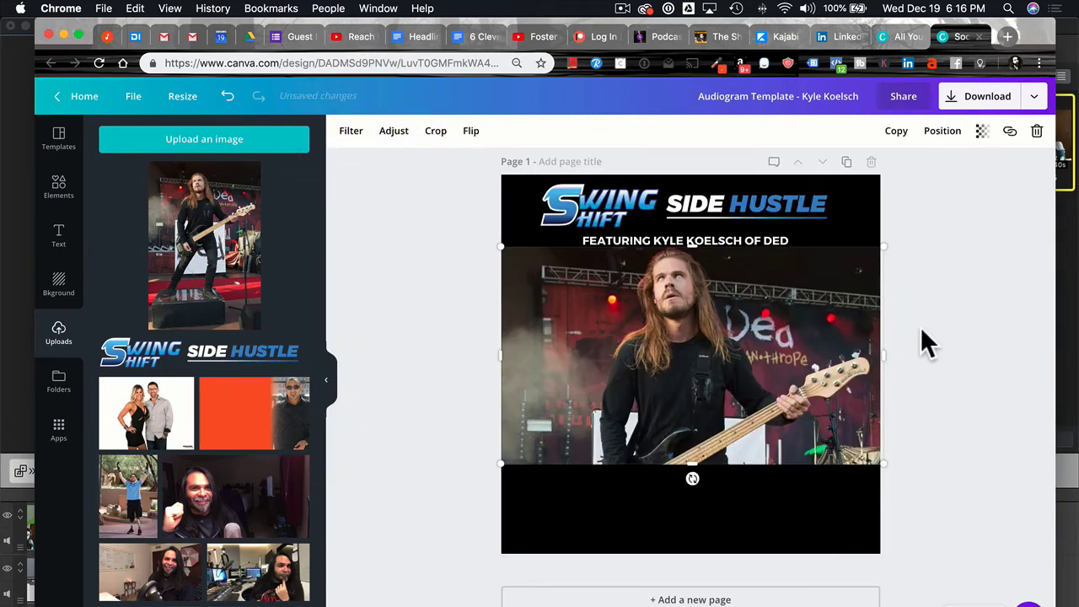
click(944, 133)
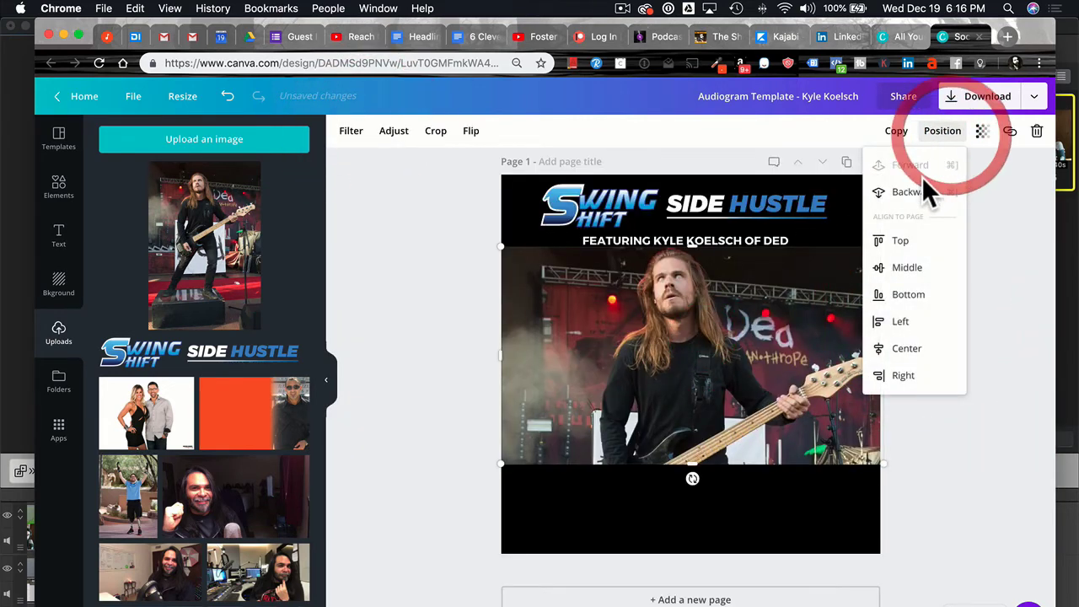
click(916, 192)
click(400, 270)
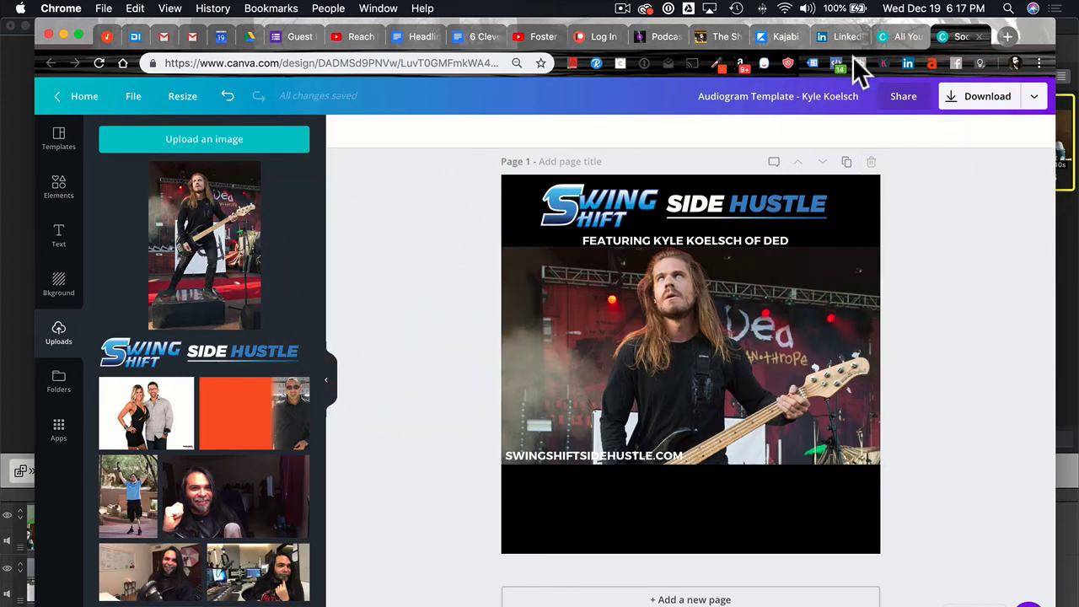
Reopen the Audiogram Template design from Your designs in the editor.
click(978, 36)
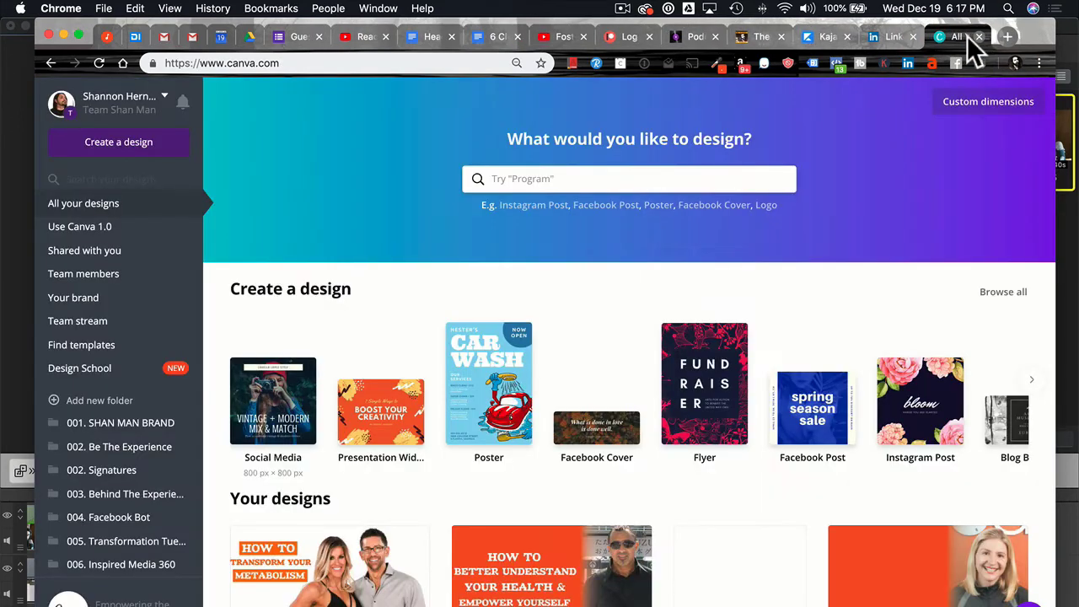
click(99, 63)
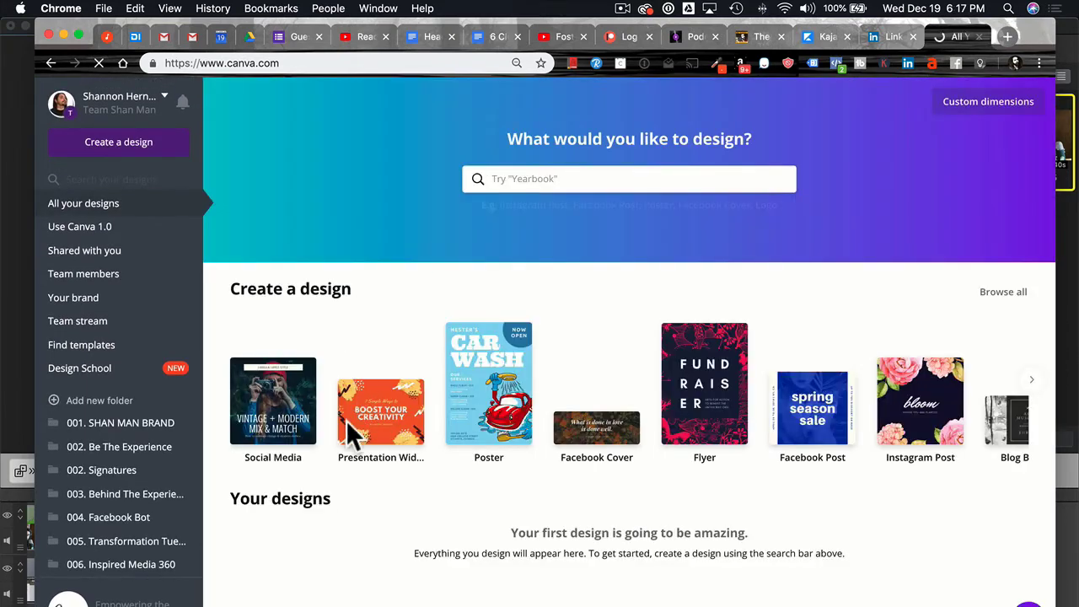
scroll(337, 350, down, 2)
scroll(337, 350, down, 5)
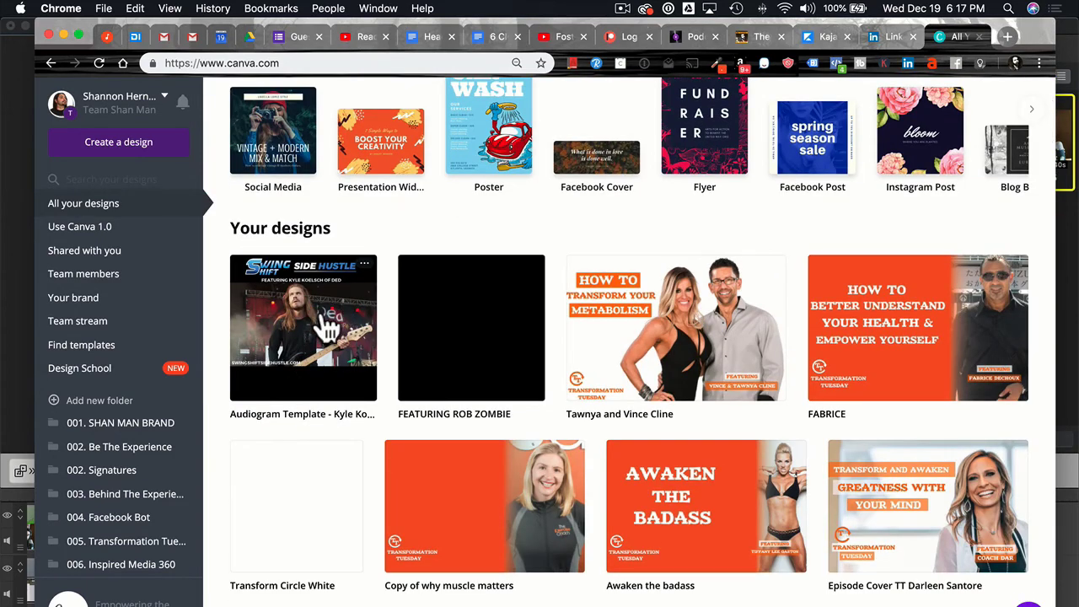
click(322, 314)
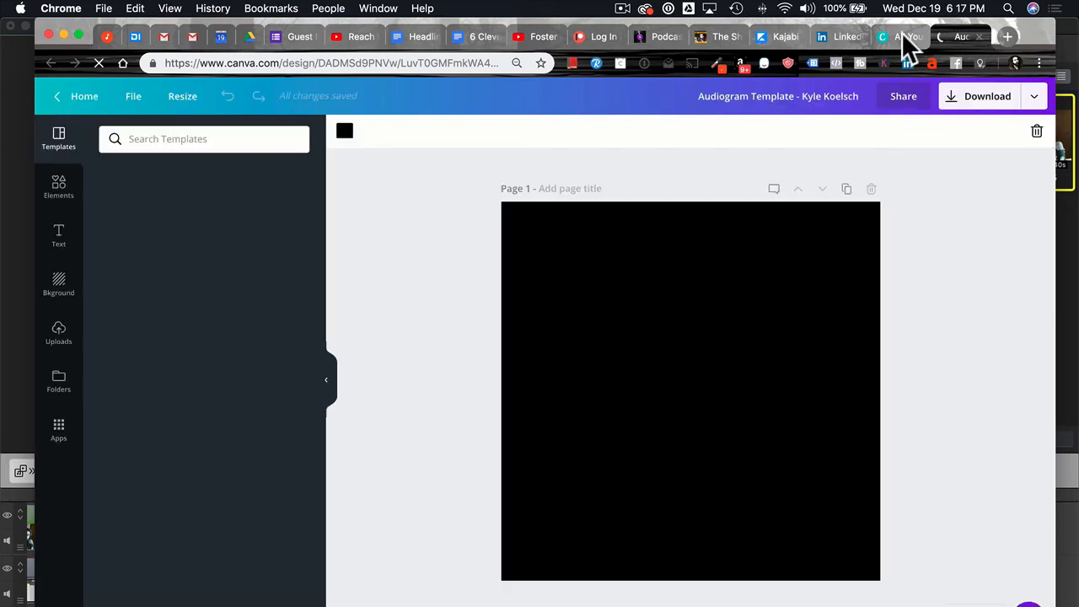
click(901, 33)
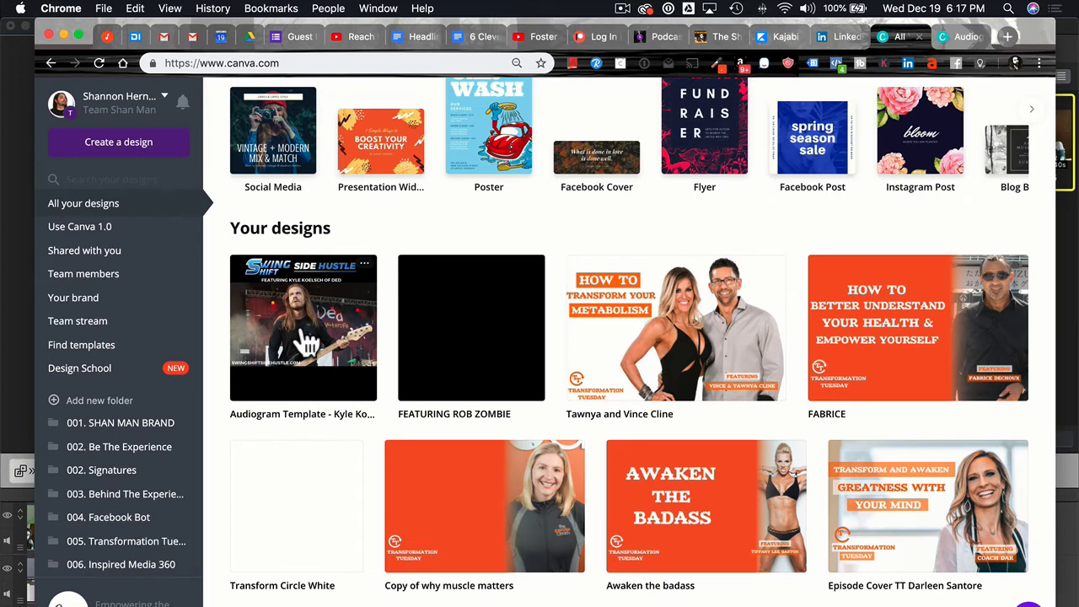
click(957, 37)
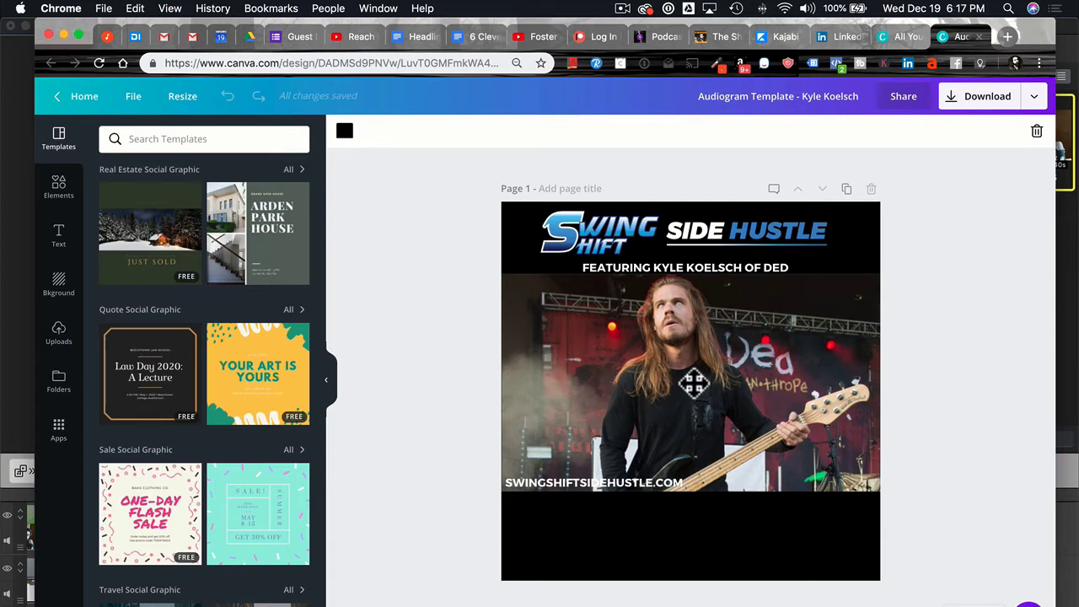
Delete the guitarist photo from the design.
click(770, 368)
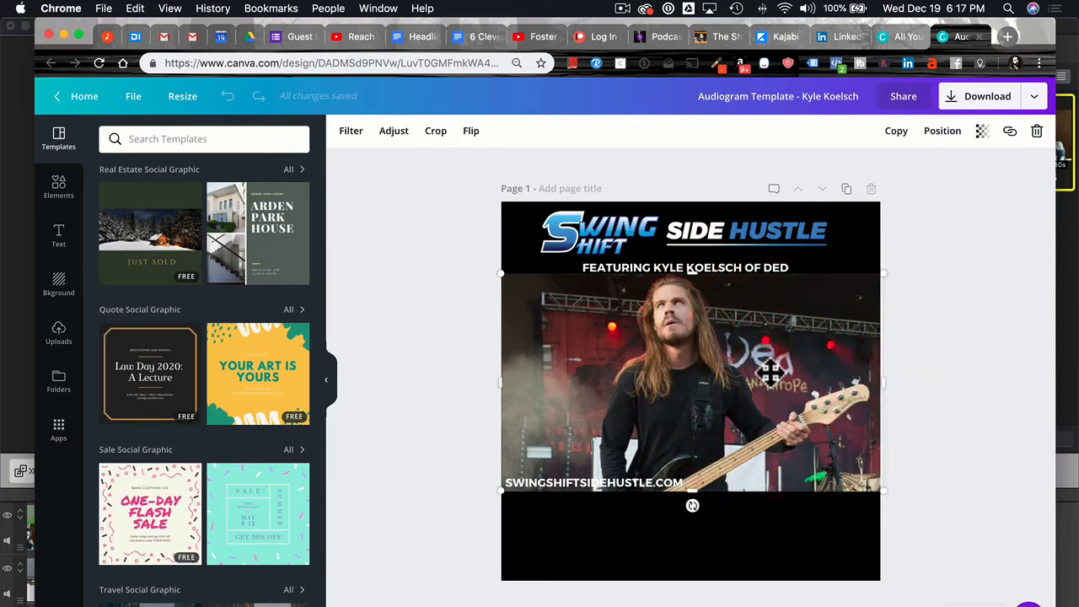
key(Delete)
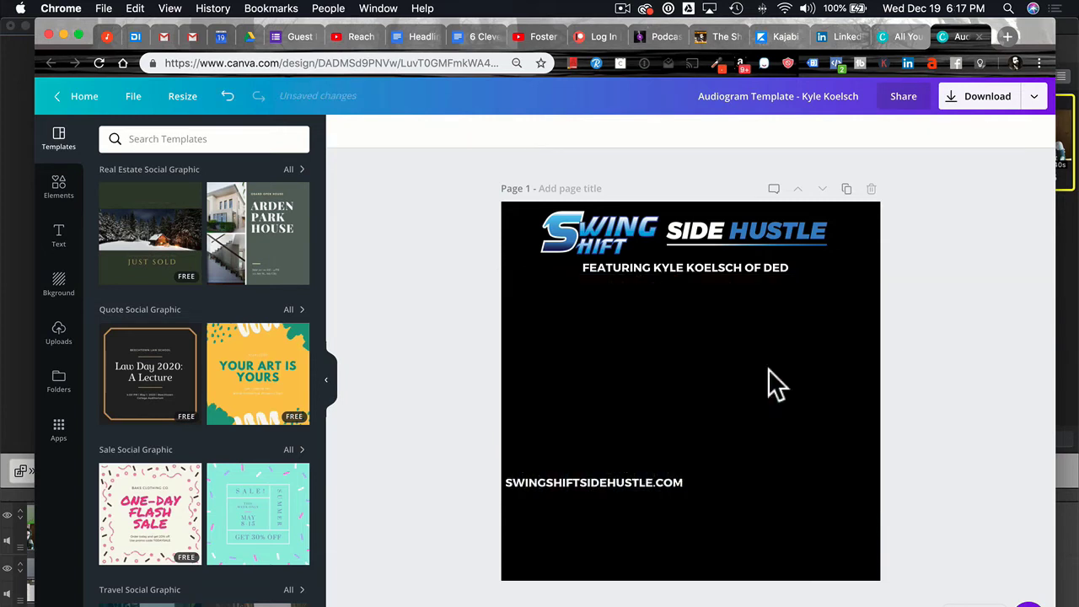
click(196, 140)
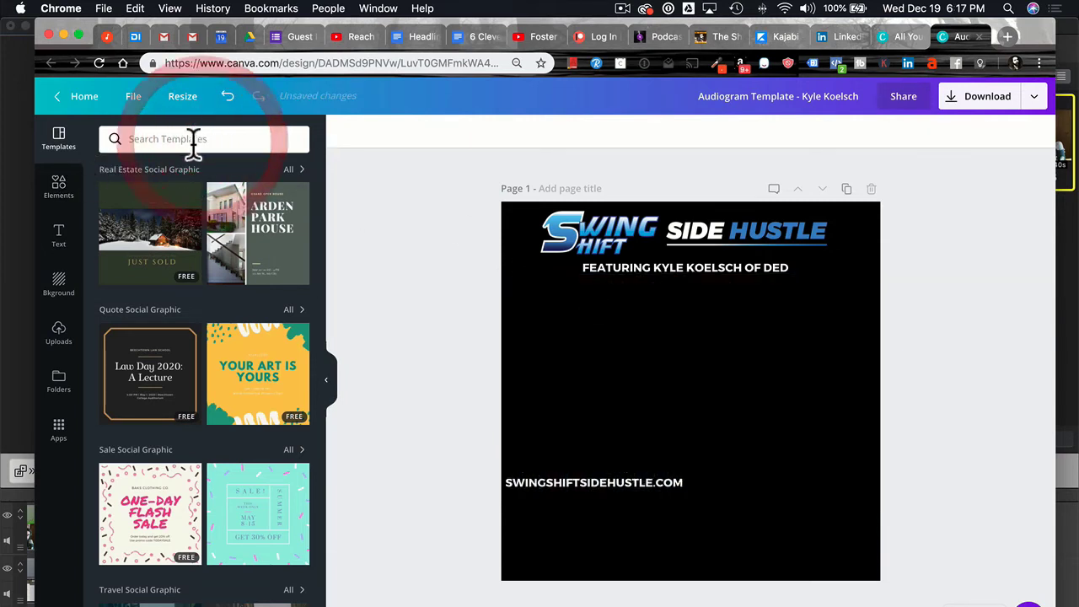
Search Elements > Photos for 'bass player'.
click(59, 190)
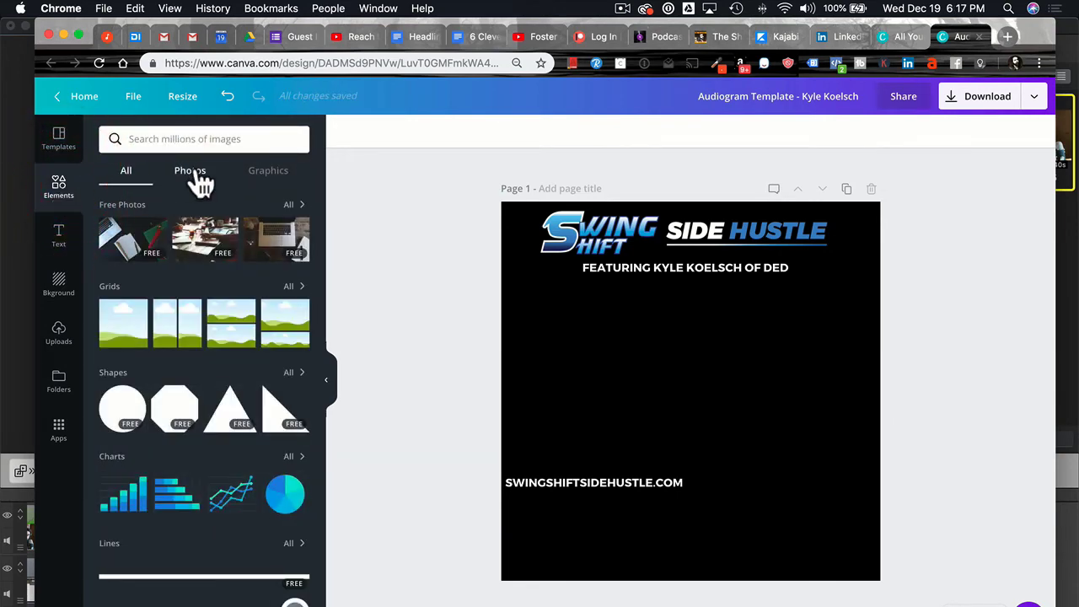
click(206, 170)
click(205, 139)
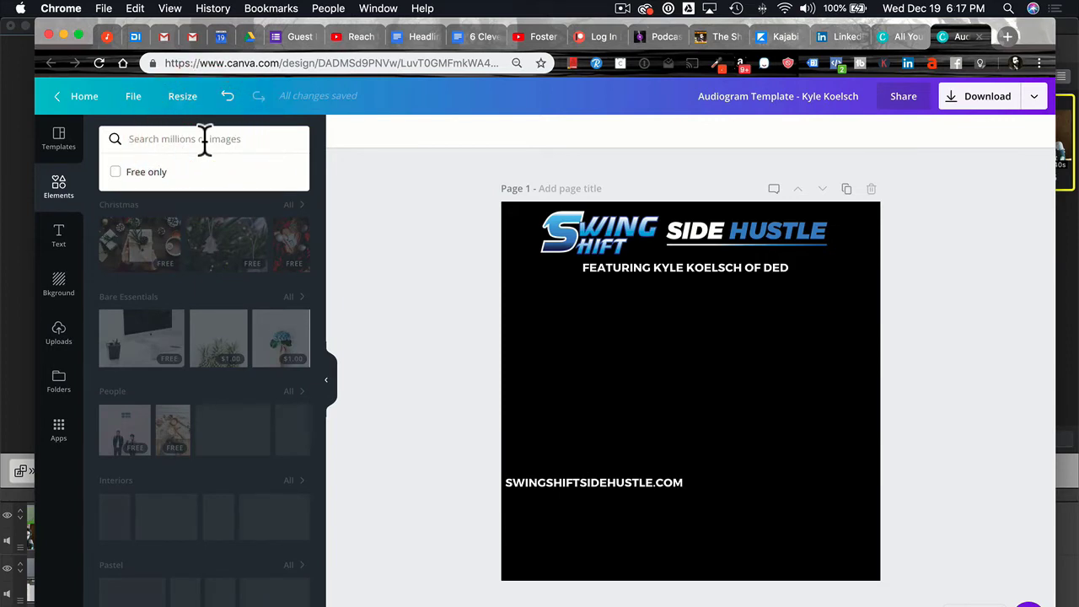
text(bass player)
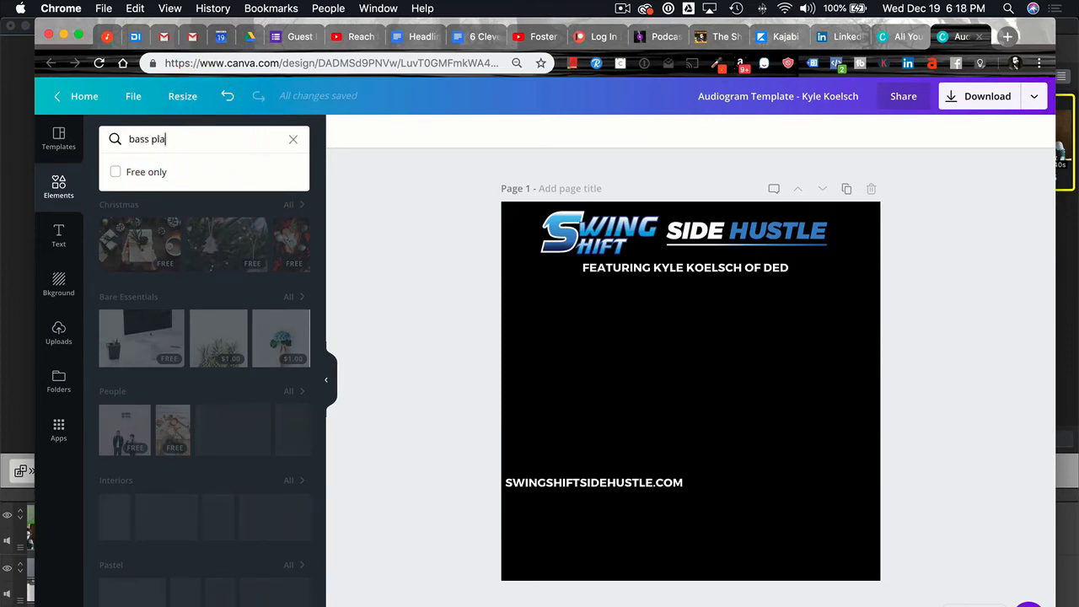
key(Return)
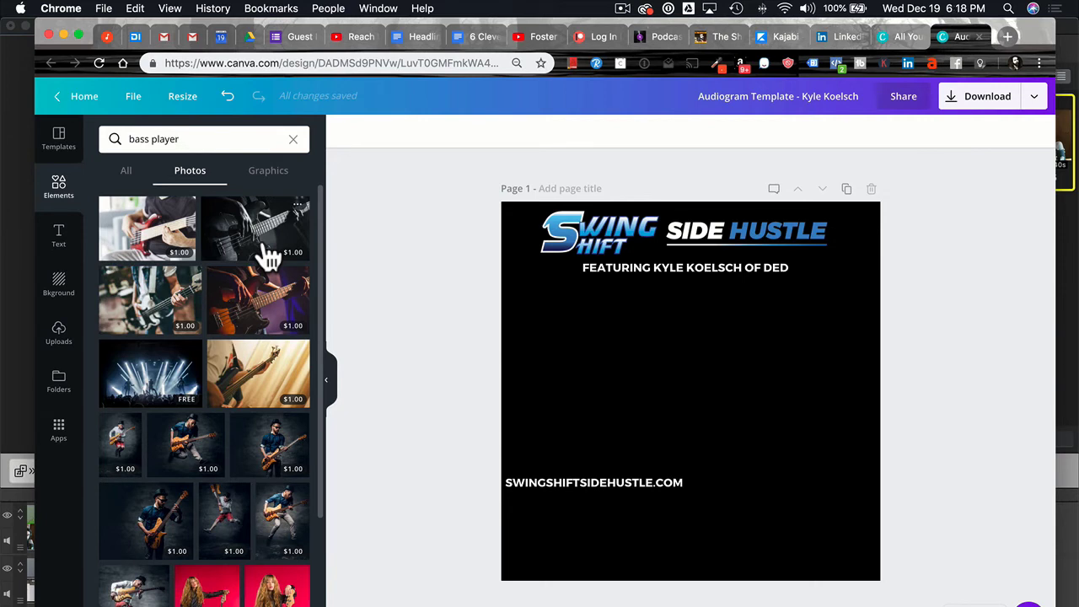
Add the free concert stage photo and resize it to nearly the page width.
click(154, 383)
drag(703, 385, 673, 368)
drag(811, 474, 896, 518)
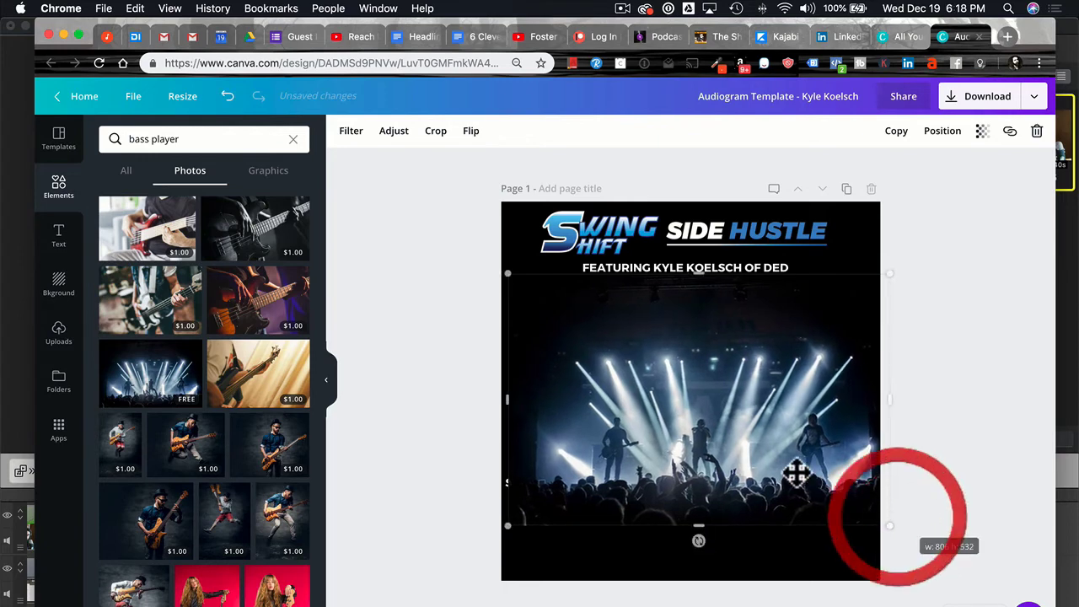
drag(766, 450, 765, 455)
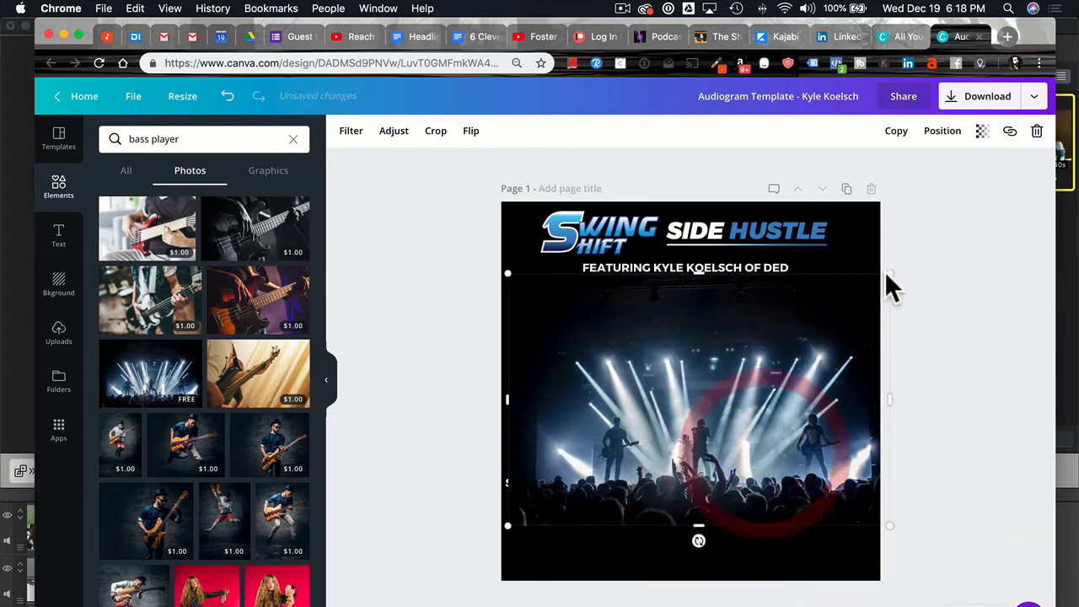
Crop the photo's bottom up so the website URL stays visible beneath it.
click(437, 132)
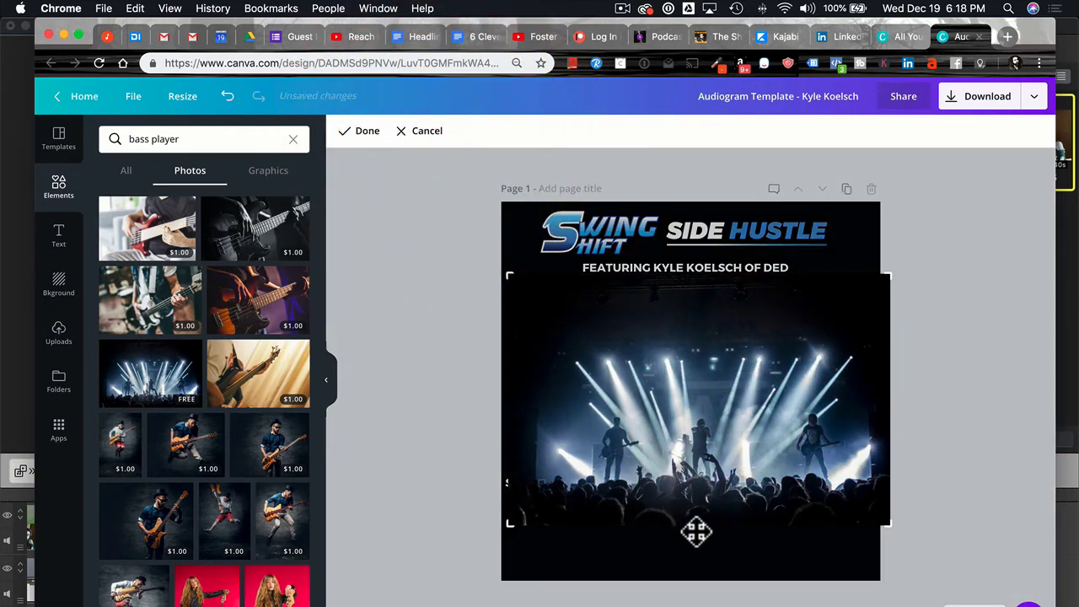
click(744, 486)
drag(889, 527, 884, 470)
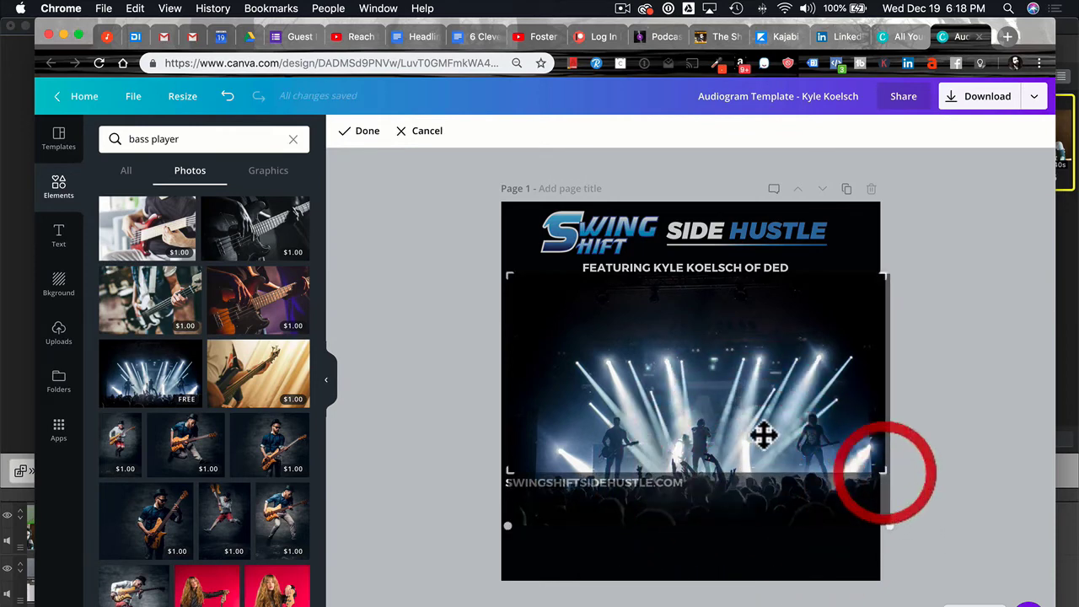
drag(503, 477, 498, 478)
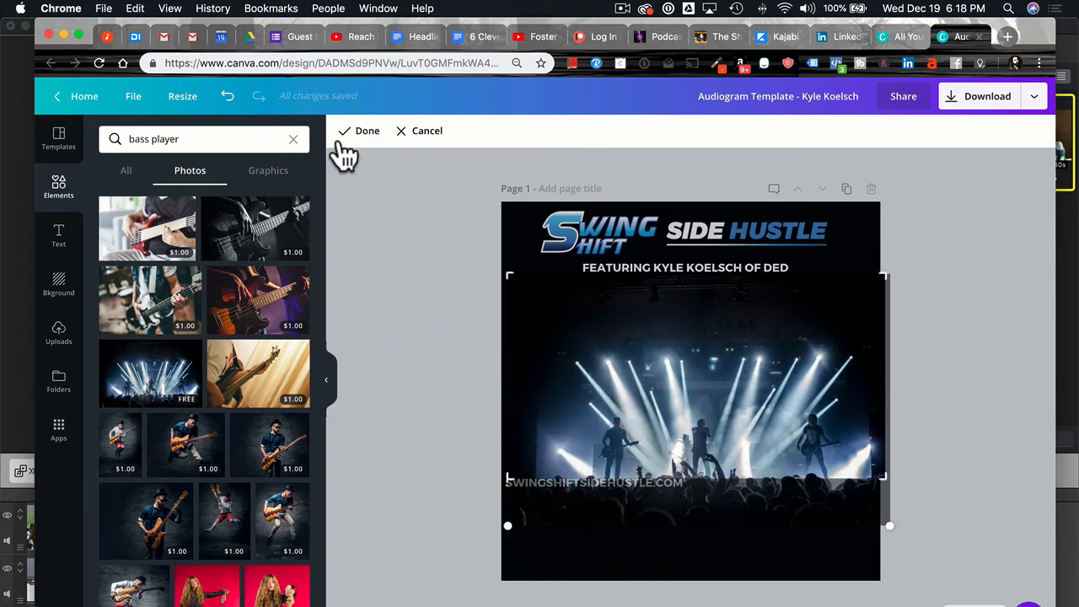
click(361, 132)
click(1012, 263)
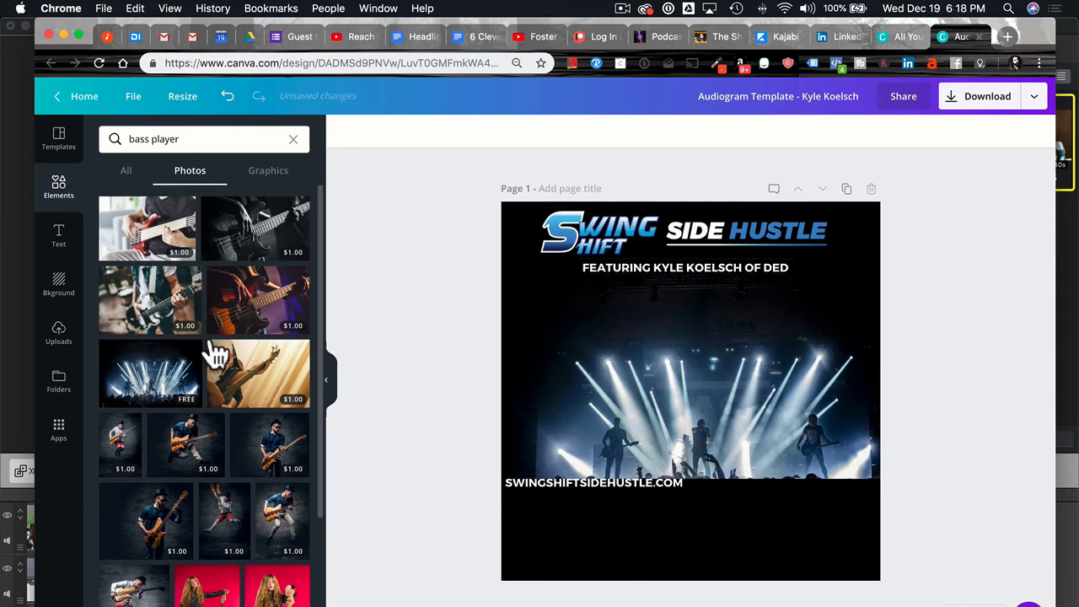
scroll(222, 427, down, 5)
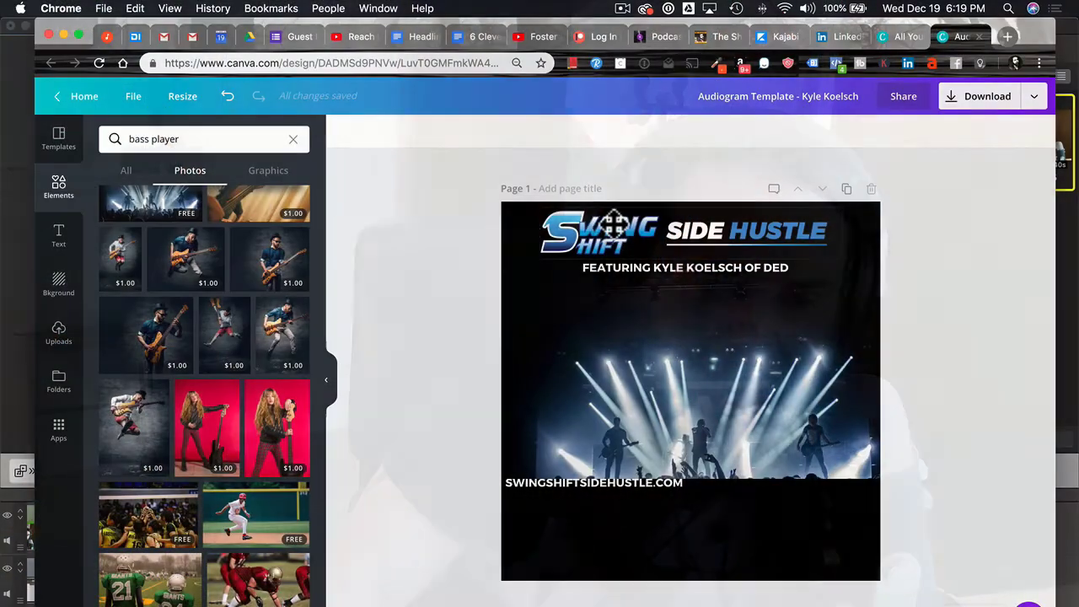
click(582, 232)
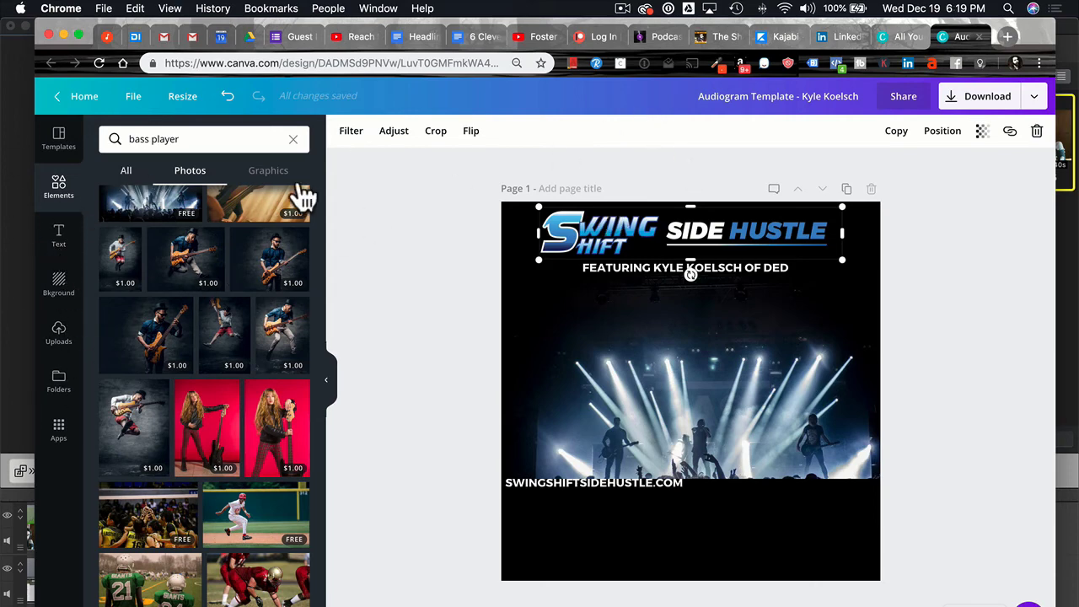
Browse the bass player Graphics results, such as speakers, boomboxes and bass cartoons.
click(276, 174)
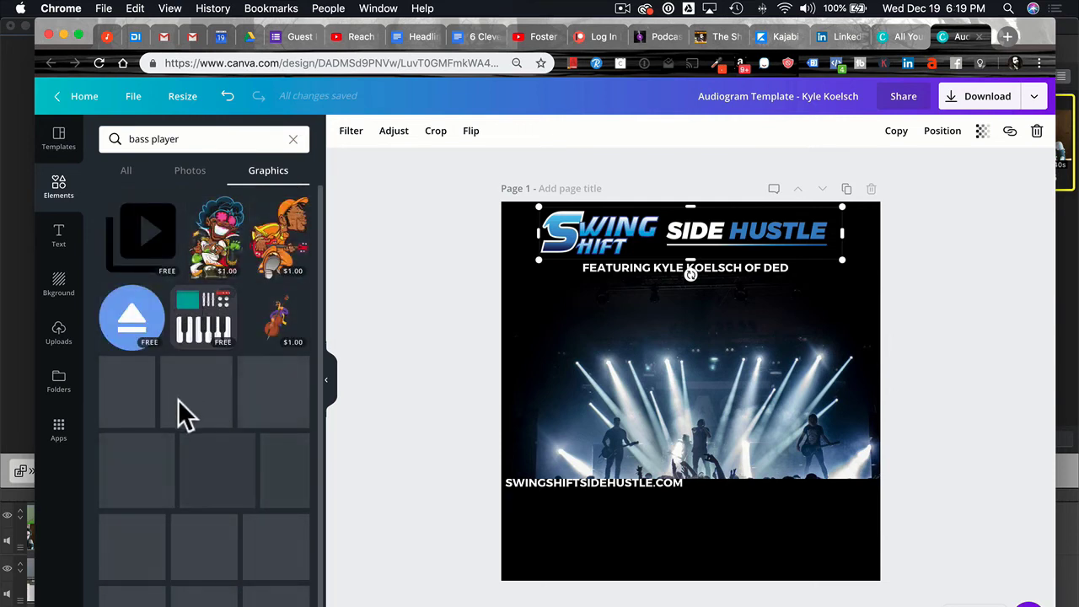
scroll(180, 405, down, 2)
scroll(178, 399, down, 3)
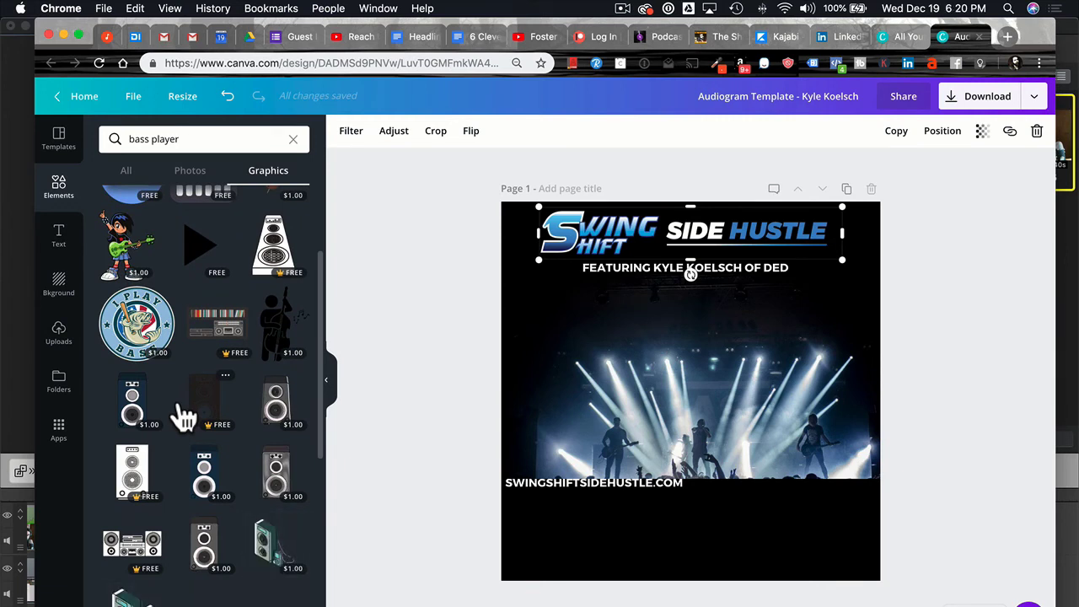
scroll(249, 439, down, 3)
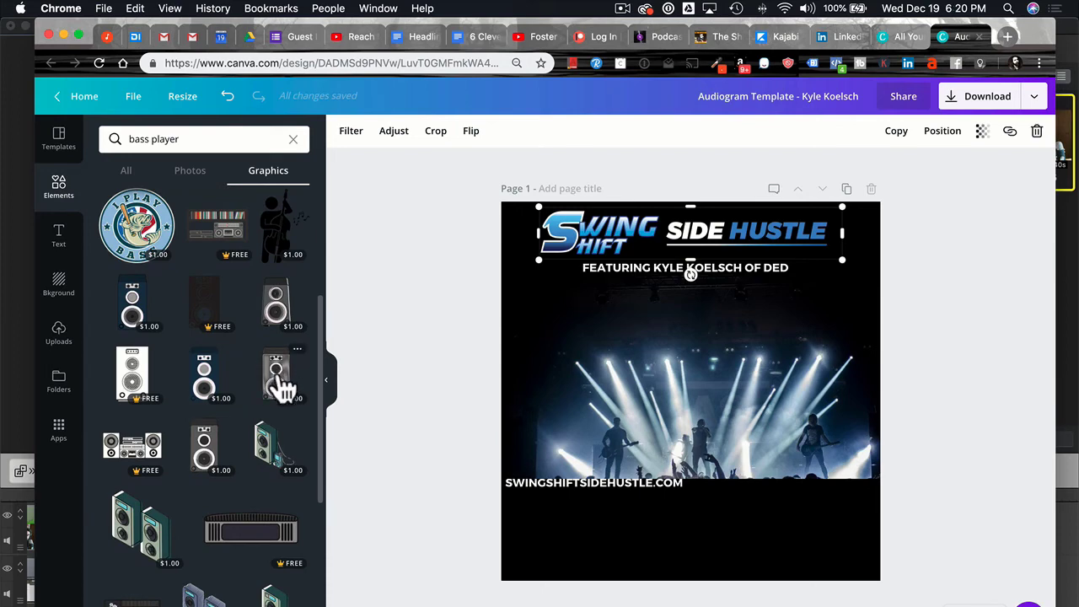
scroll(217, 438, down, 9)
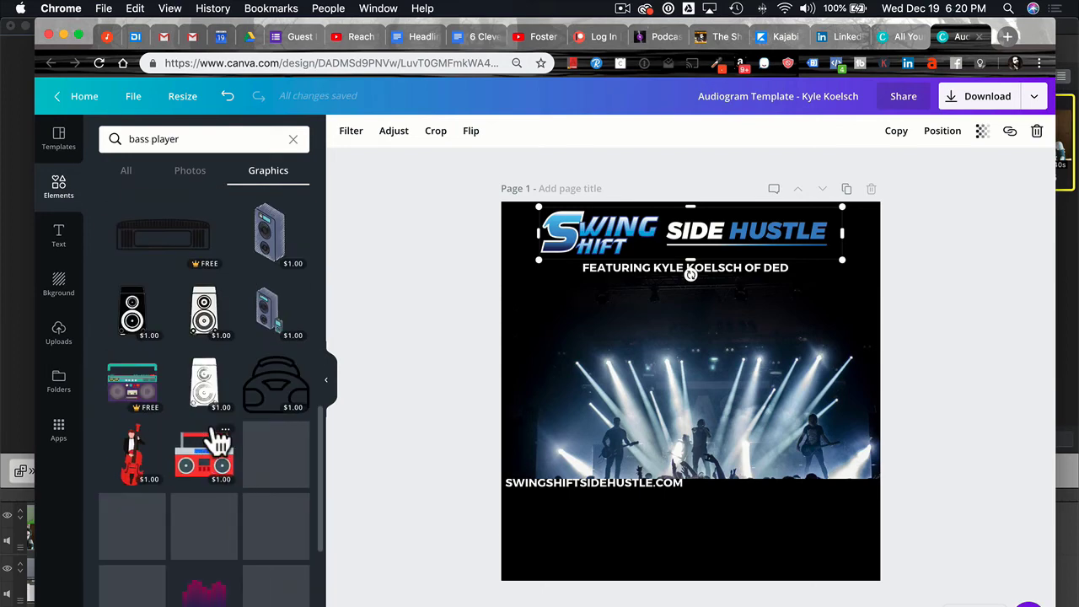
scroll(217, 439, up, 6)
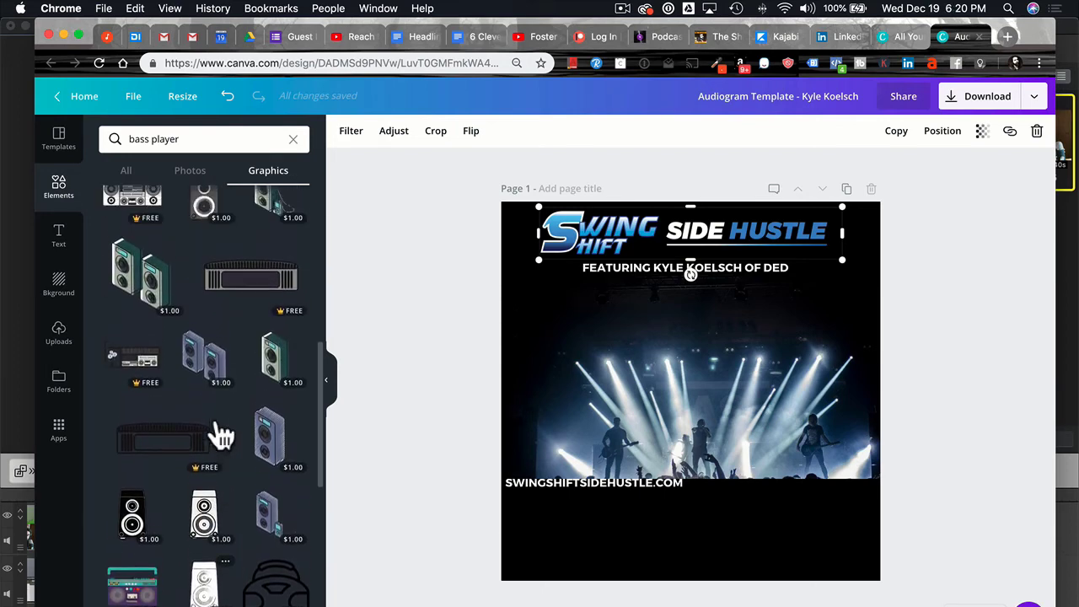
scroll(219, 434, up, 12)
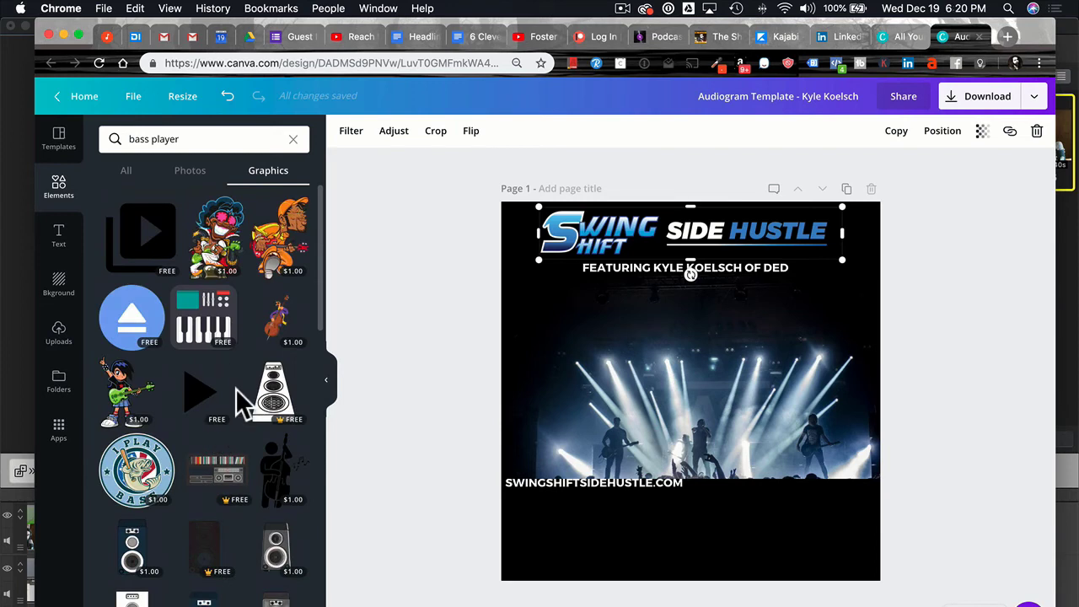